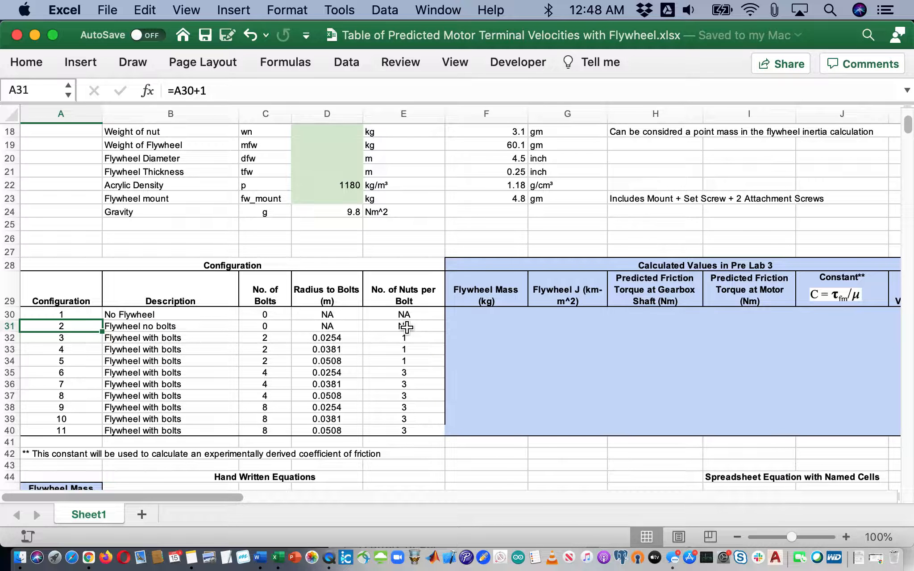
Review the parameter table's names, values and units down to the empty Length of Bearing value
key("Down")
key("Down")
key("Right")
key("Right")
key("Right")
key("Right")
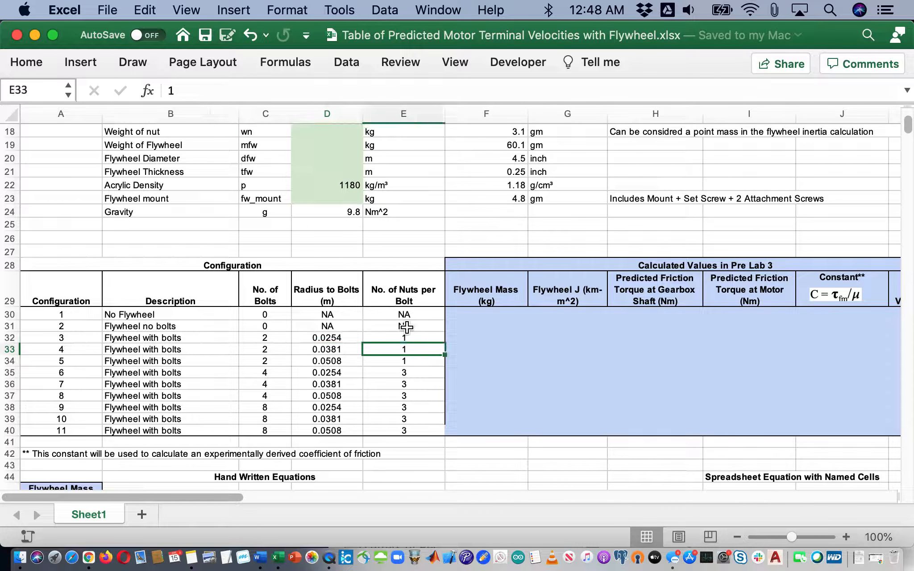
key("Up")
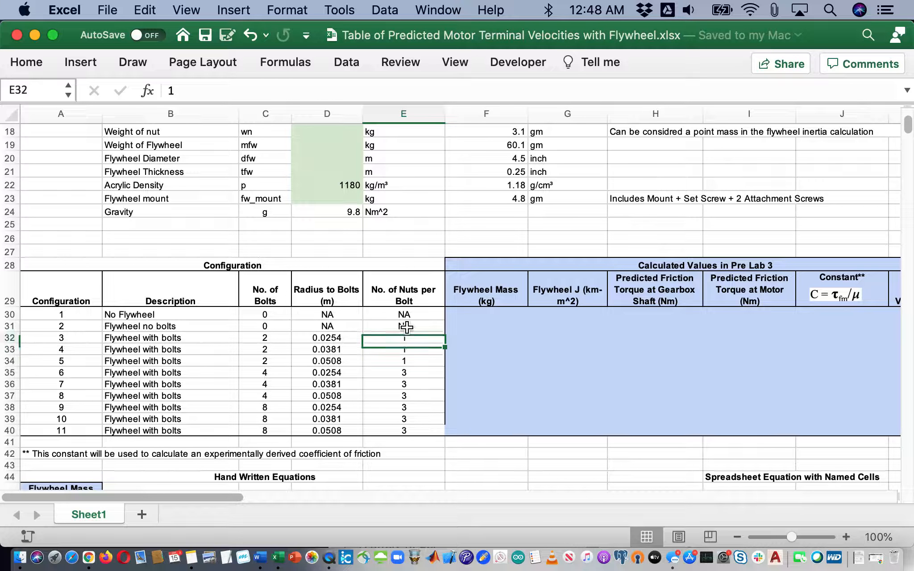
key("Up")
key("Up")
key("Up")
key("Up")
key("Up")
key("Up")
key("Up")
key("Up")
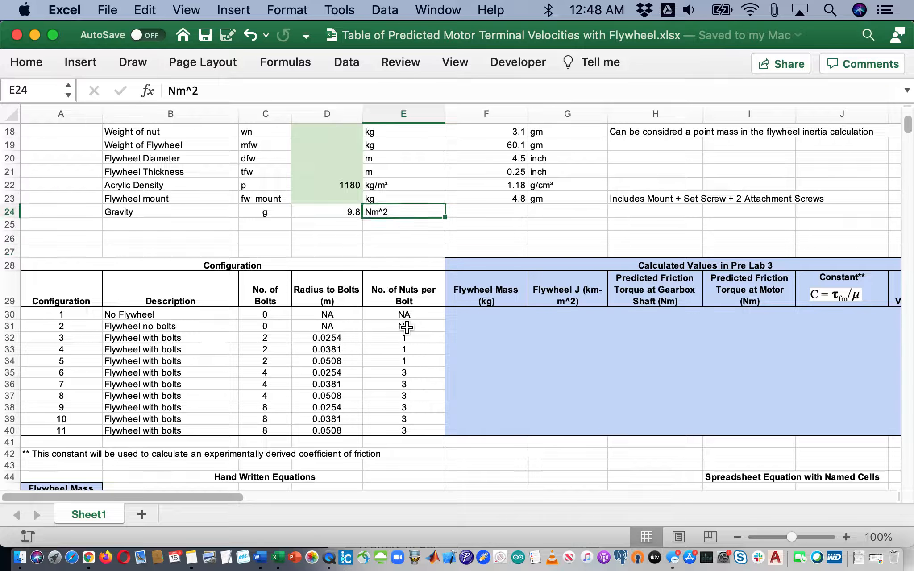
key("Down")
key("Down")
key("Down")
key("Down")
key("Down")
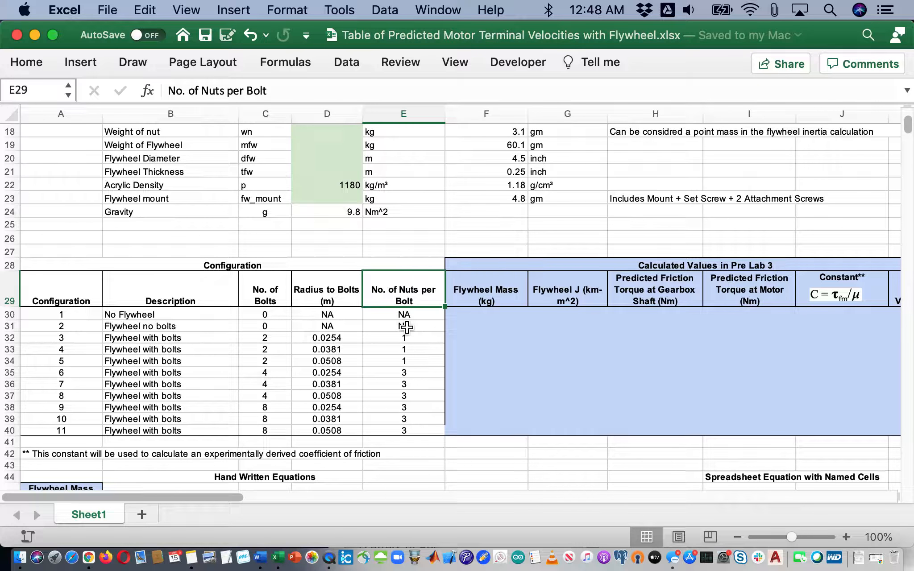
key("Right")
key("Left")
key("Up")
key("Up")
key("Up")
key("Up")
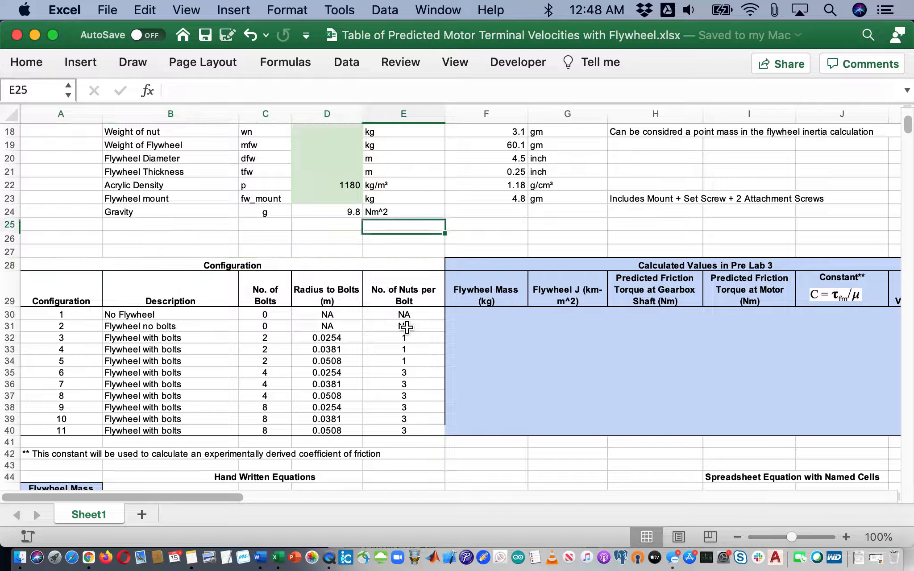
key("Up")
key("Up")
key("Up")
key("Up")
key("Up")
key("Up")
key("Up")
key("Up")
key("Up")
key("Up")
key("Up")
key("Up")
key("Up")
key("Up")
key("Up")
key("Up")
key("Up")
key("Up")
key("Up")
key("Up")
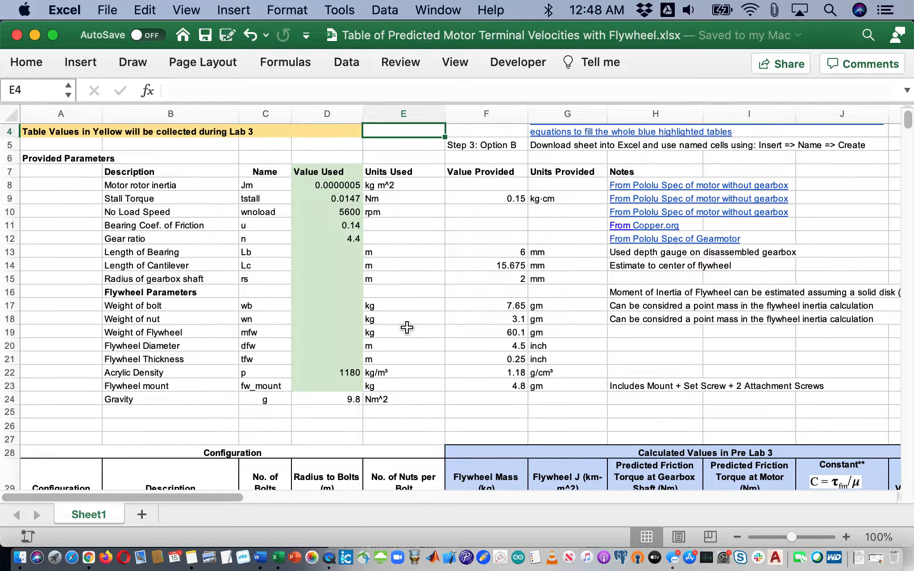
key("Down")
key("Down")
key("Down")
key("Left")
key("Left")
key("Left")
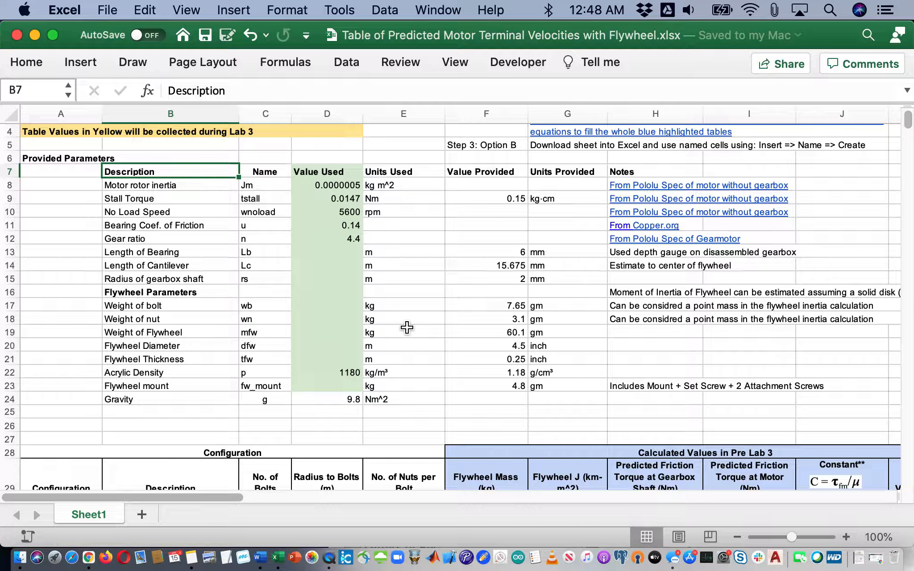
key("Down")
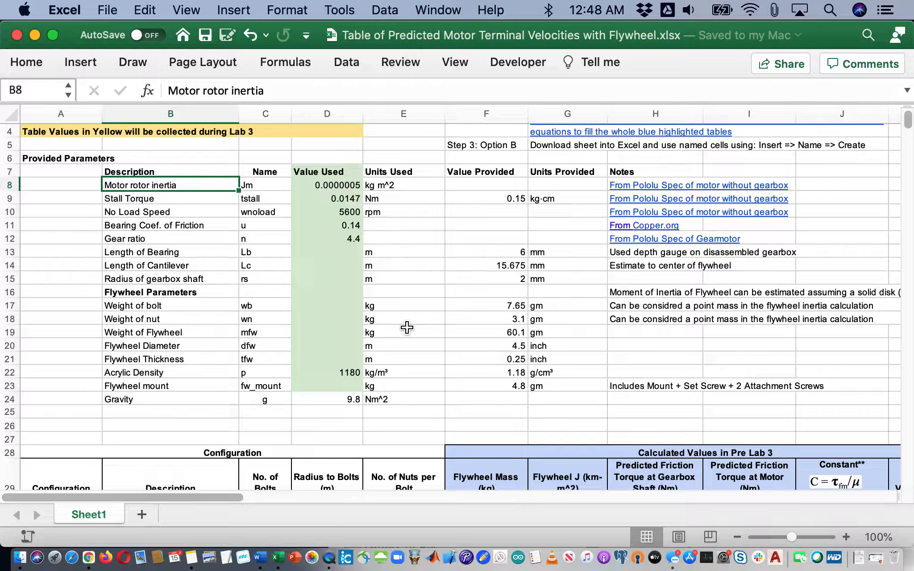
key("Down")
key("Down")
key("Down")
key("Down")
key("Down")
key("Down")
key("Down")
key("Up")
key("Up")
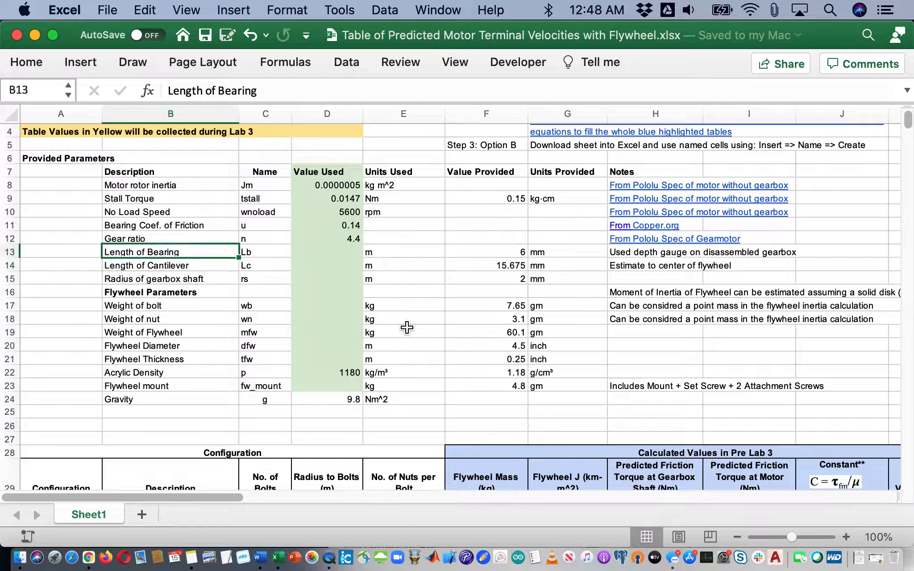
key("Up")
key("Up")
key("Up")
key("Up")
key("Up")
key("Right")
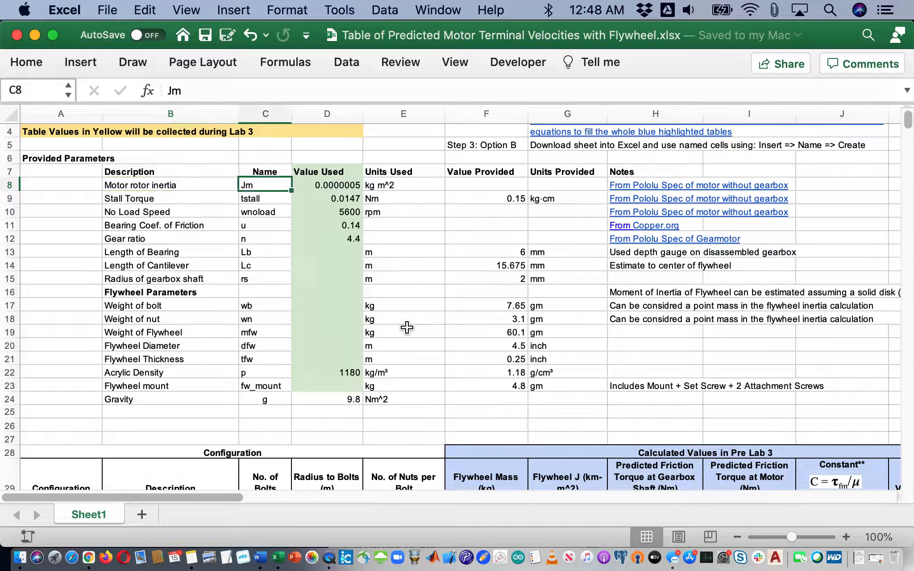
key("Down")
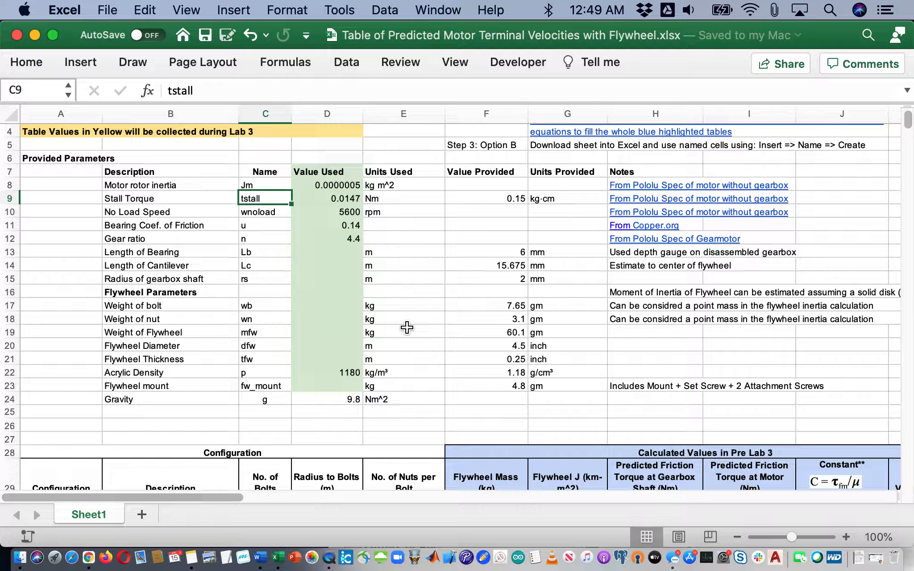
key("Down")
key("Down")
key("Down")
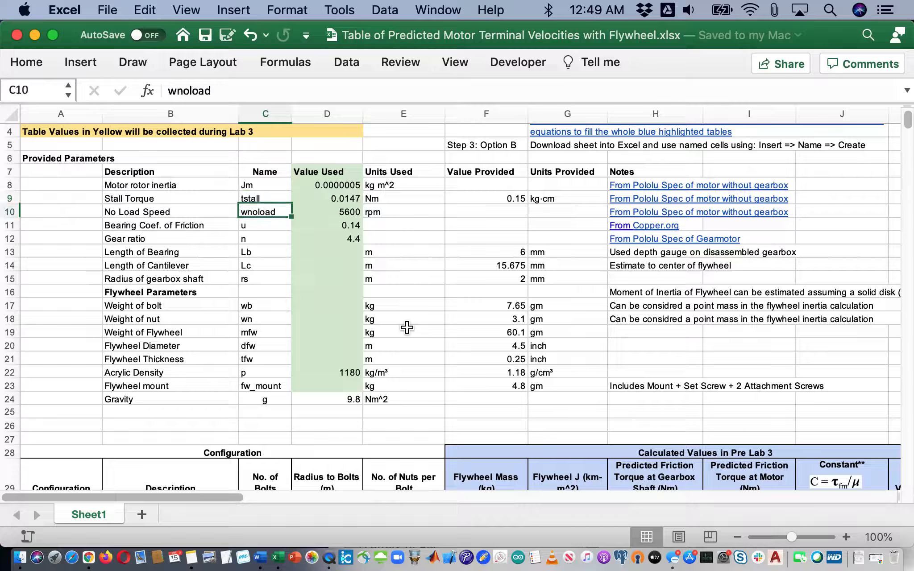
key("Up")
key("Up")
key("Up")
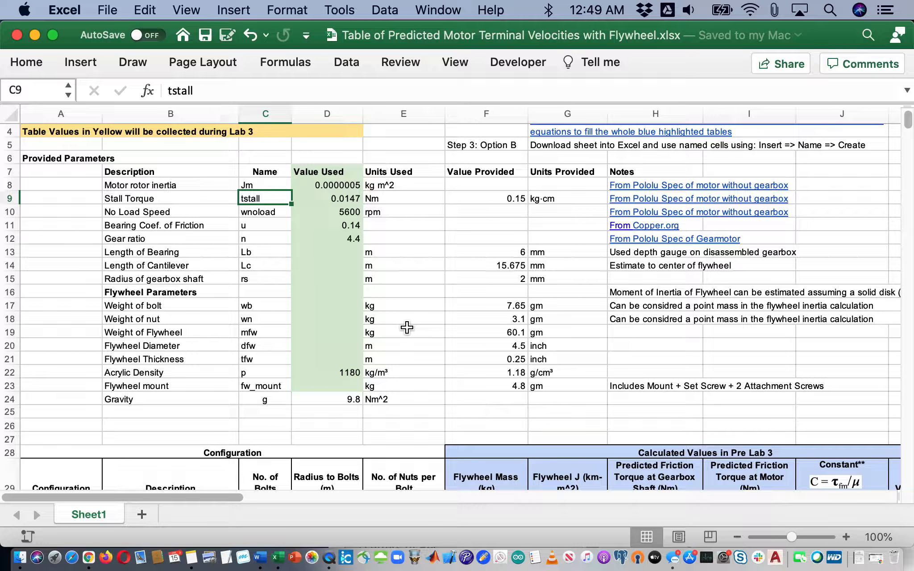
key("Up")
key("Right")
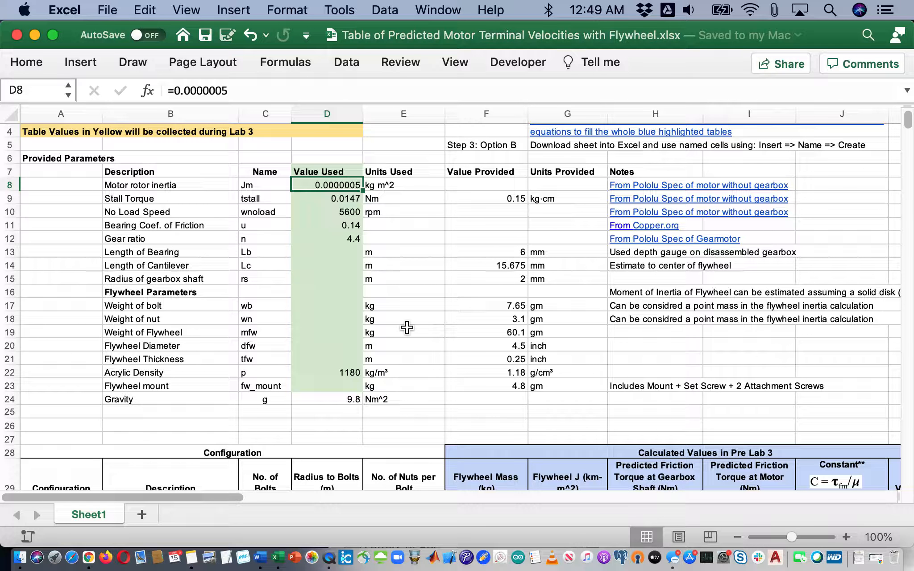
key("Down")
key("Down")
key("Down")
key("Down")
key("Down")
key("Down")
key("Down")
key("Down")
key("Down")
key("Down")
key("Down")
key("Down")
key("Down")
key("Down")
key("Down")
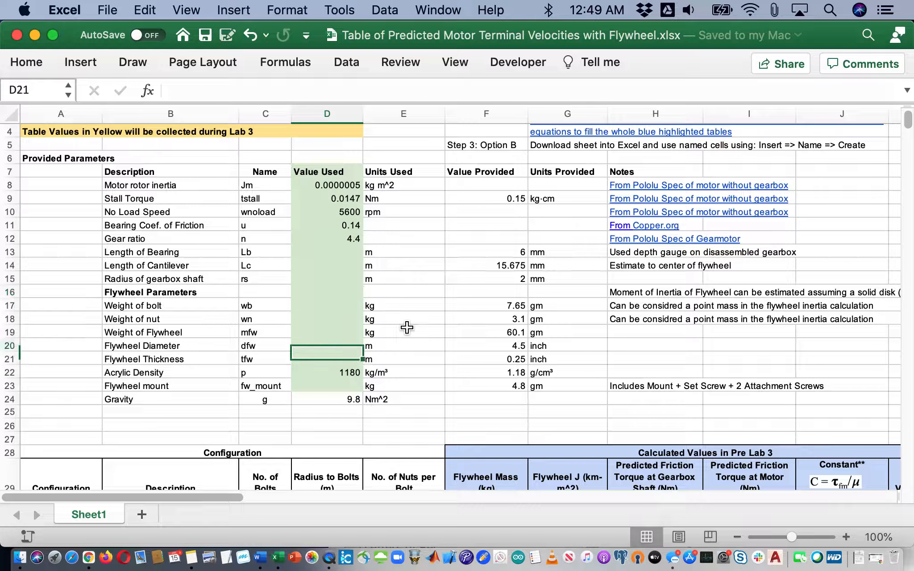
key("Up")
key("Up")
key("Up")
key("Up")
key("Up")
key("Up")
key("Up")
key("Up")
key("Up")
key("Up")
key("Up")
key("Up")
key("Up")
key("Up")
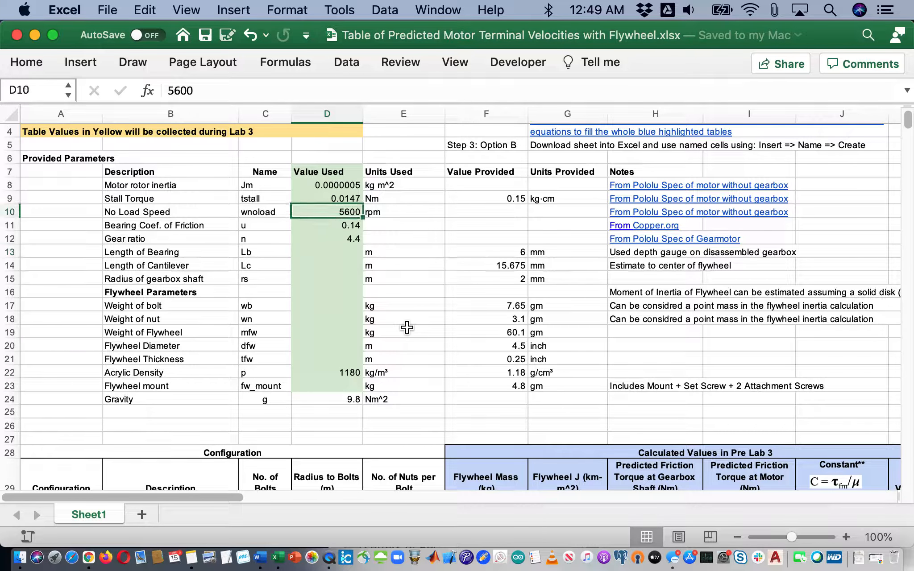
key("Up")
key("Right")
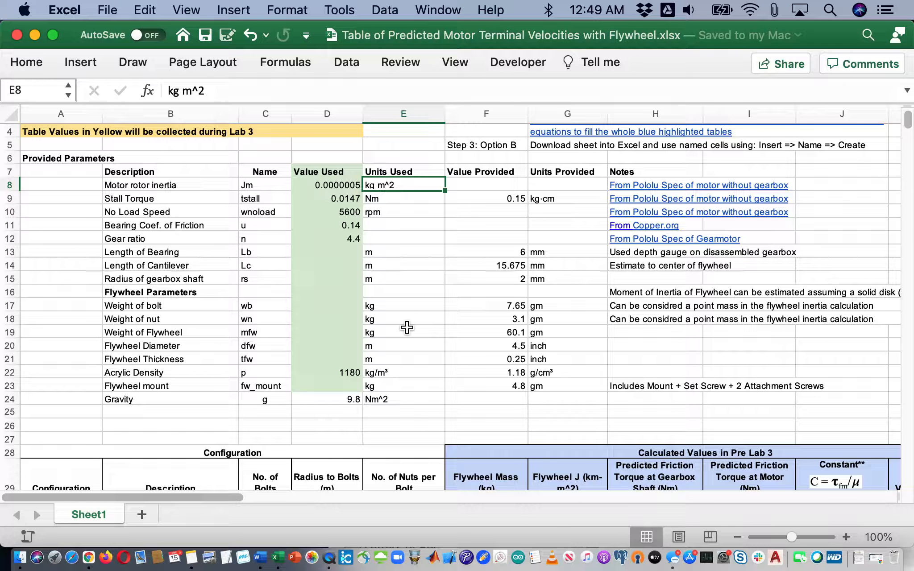
key("Down")
key("Down")
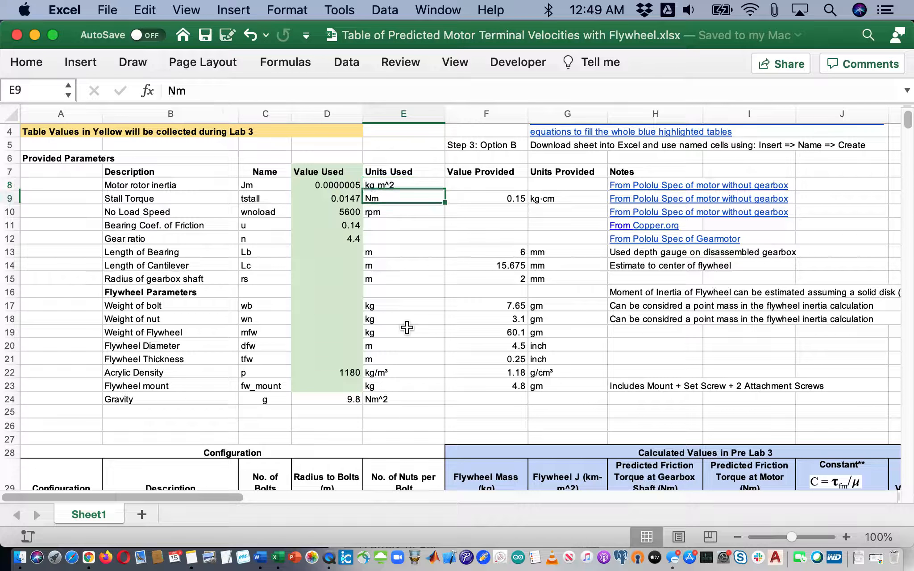
key("Down")
key("Down")
key("Down")
key("Left")
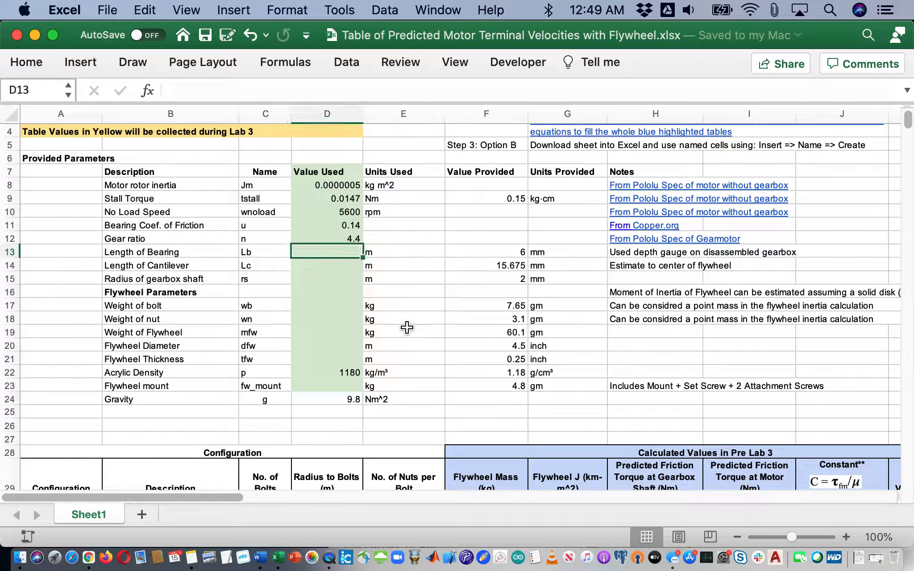
key("Down")
key("Down")
key("Up")
key("Up")
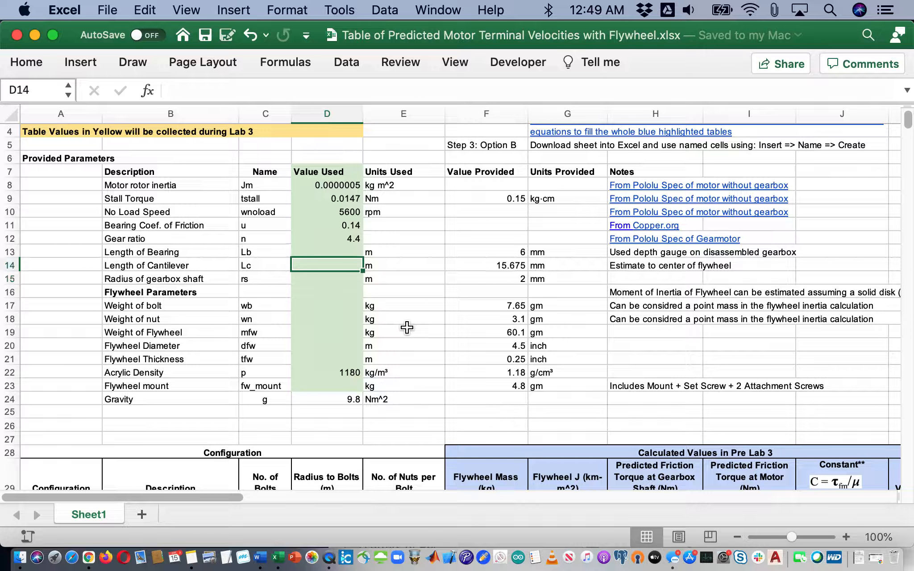
key("Right")
key("Right")
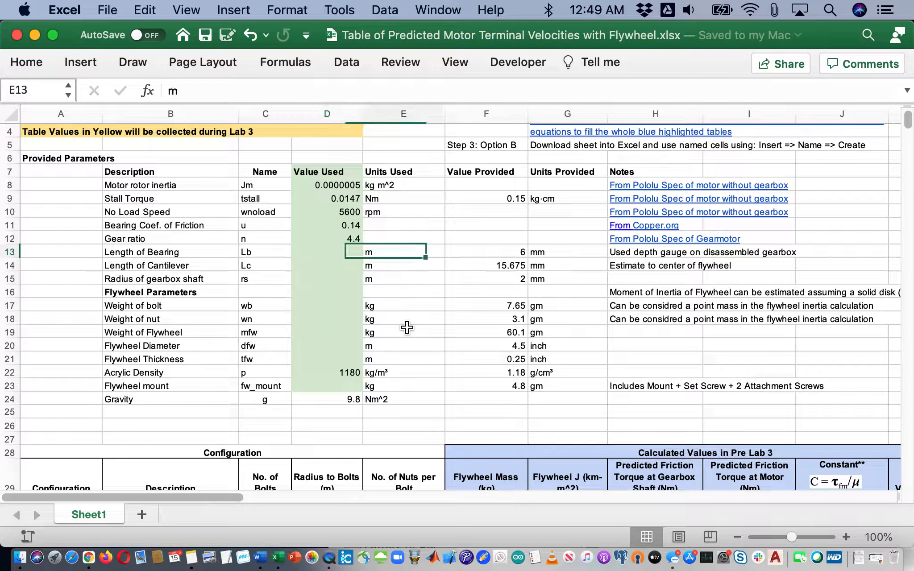
key("Down")
key("Down")
key("Down")
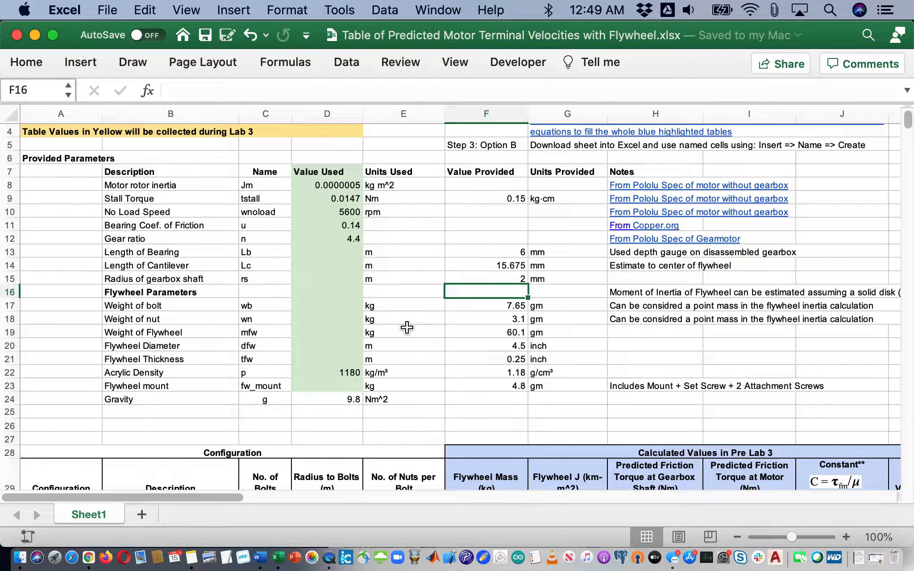
key("Up")
key("Up")
key("Up")
key("Left")
key("Left")
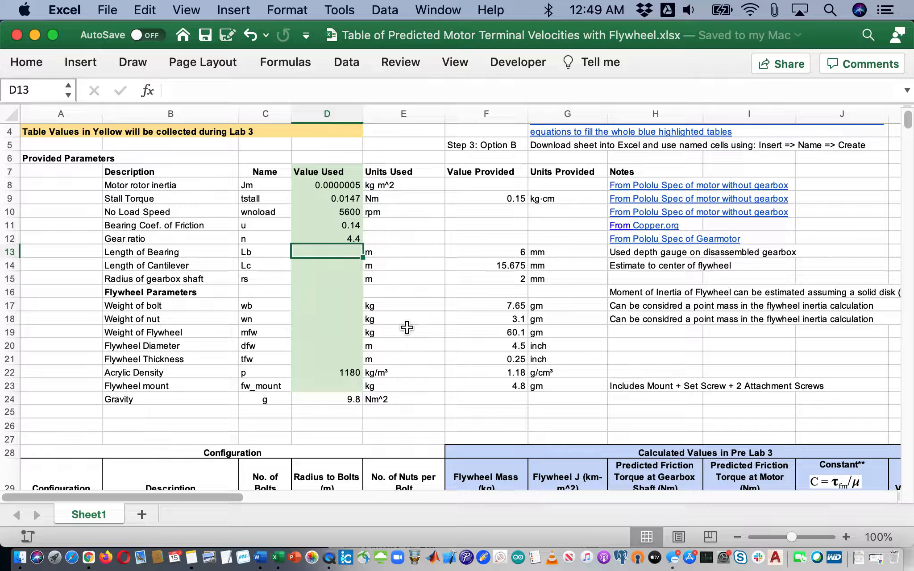
key("Right")
key("Right")
key("Right")
key("Left")
key("Left")
key("Left")
key("Left")
Enter =F13/1000 in D13 to convert the 6 mm bearing length to 0.006 m
type("=")
key("Right")
key("Right")
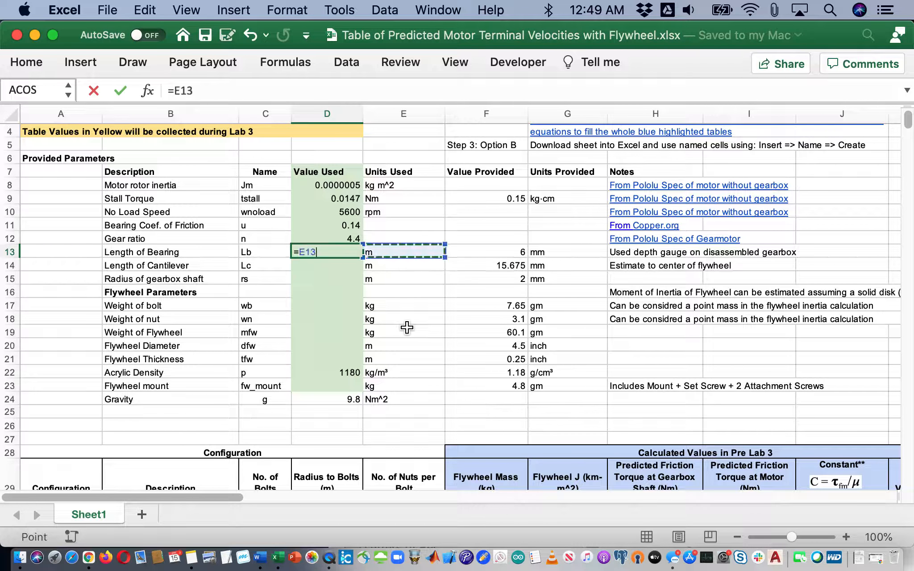
type("/")
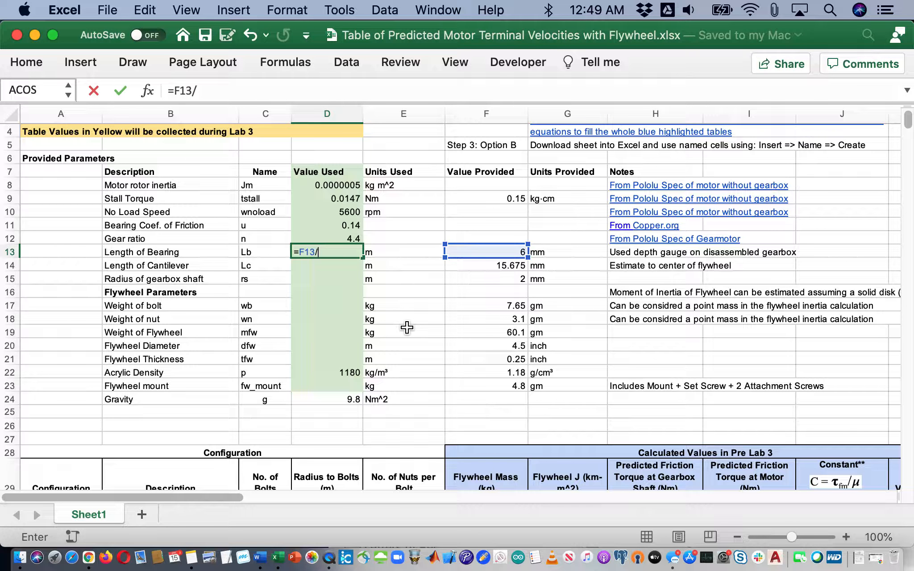
type("1000")
key("Return")
key("Up")
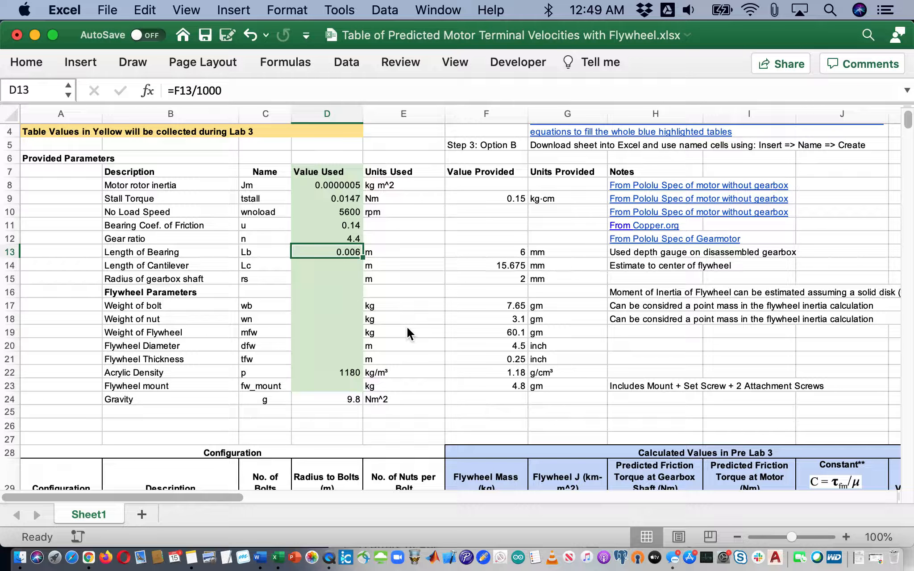
Copy the D13 conversion into D14:D15, giving 0.015675 and 0.002
key("super+c")
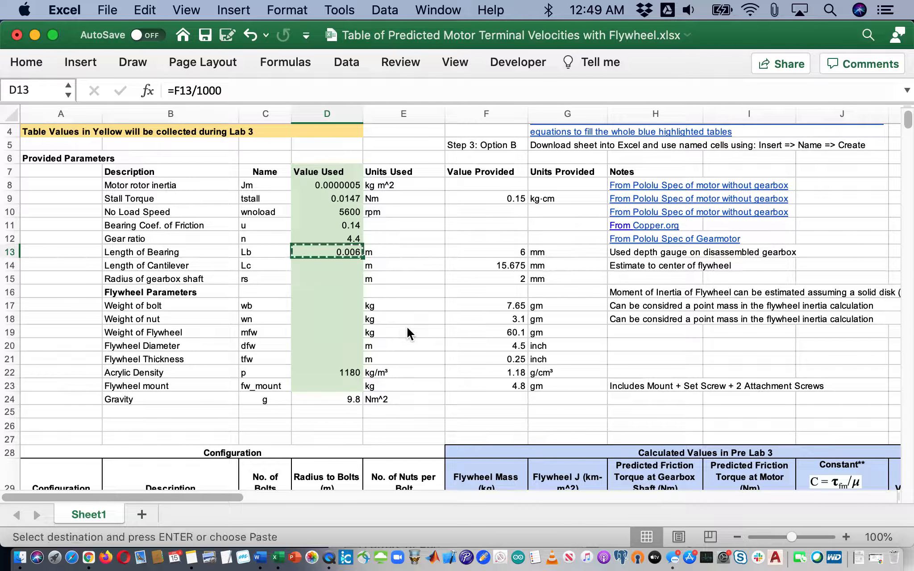
key("shift+Down")
key("shift+Down")
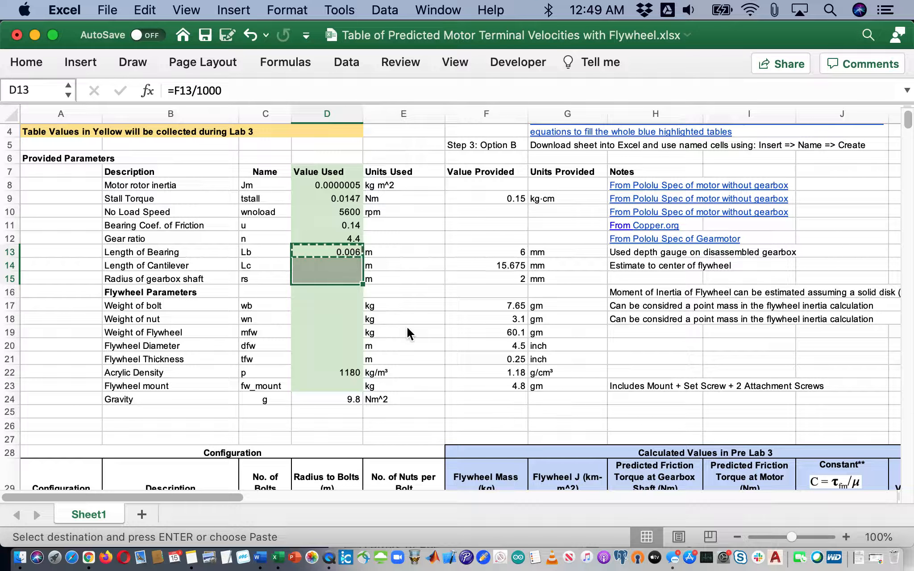
key("super+v")
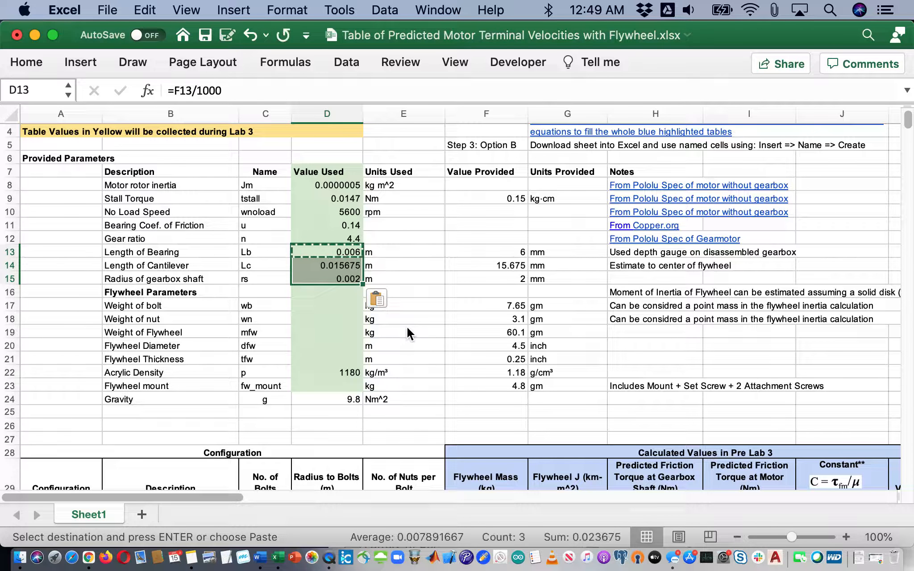
key("Down")
key("Up")
key("Down")
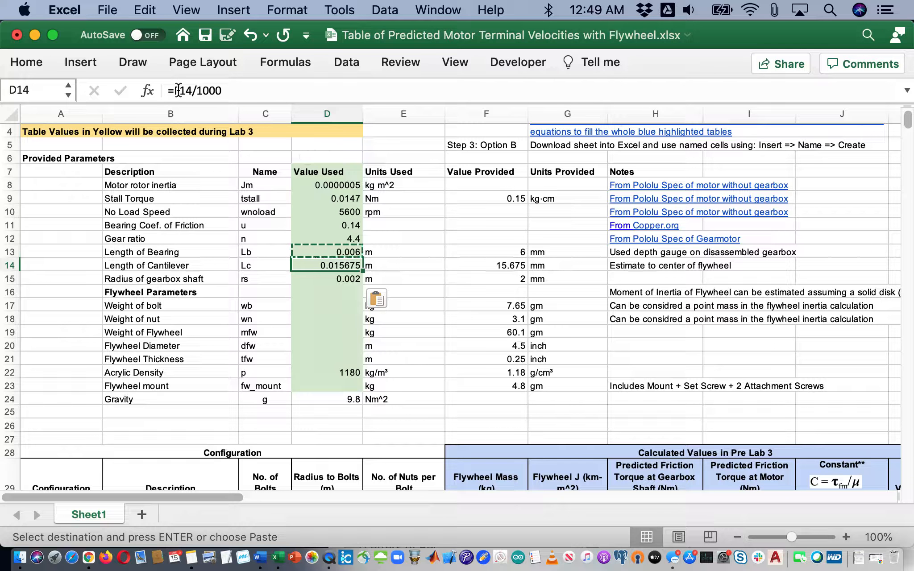
key("Down")
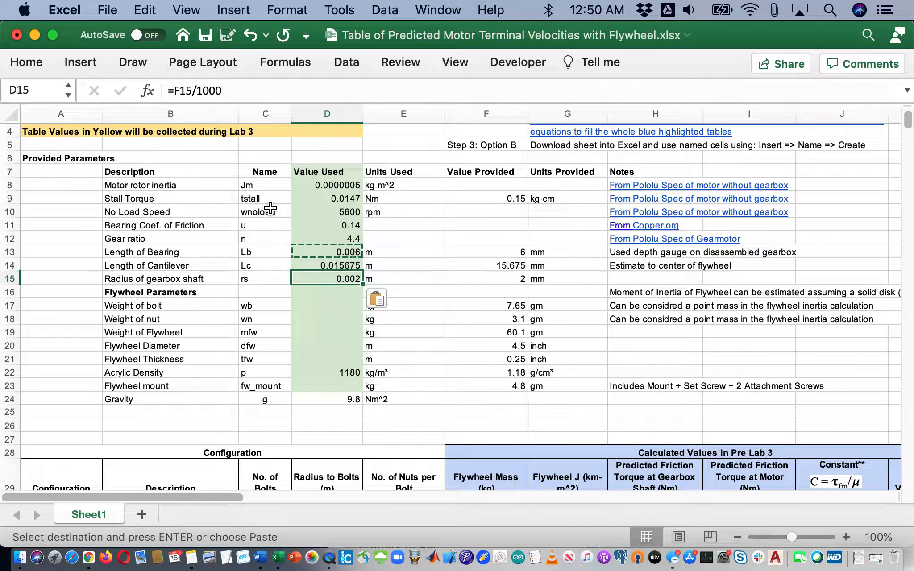
key("Down")
key("Down")
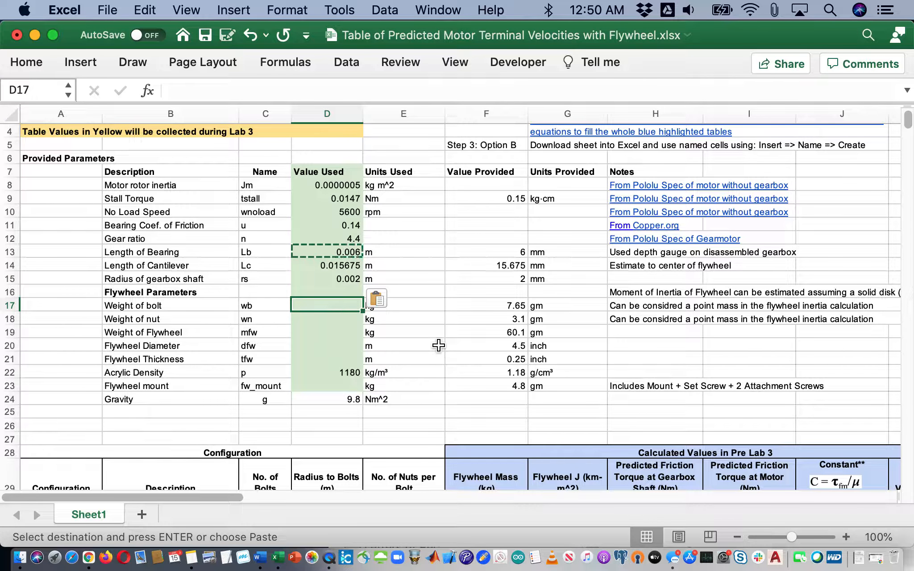
Enter =F17/1000 in D17 and paste it into D18:D19 to convert bolt and nut weights to kg
type("=")
key("Right")
key("Right")
key("Right")
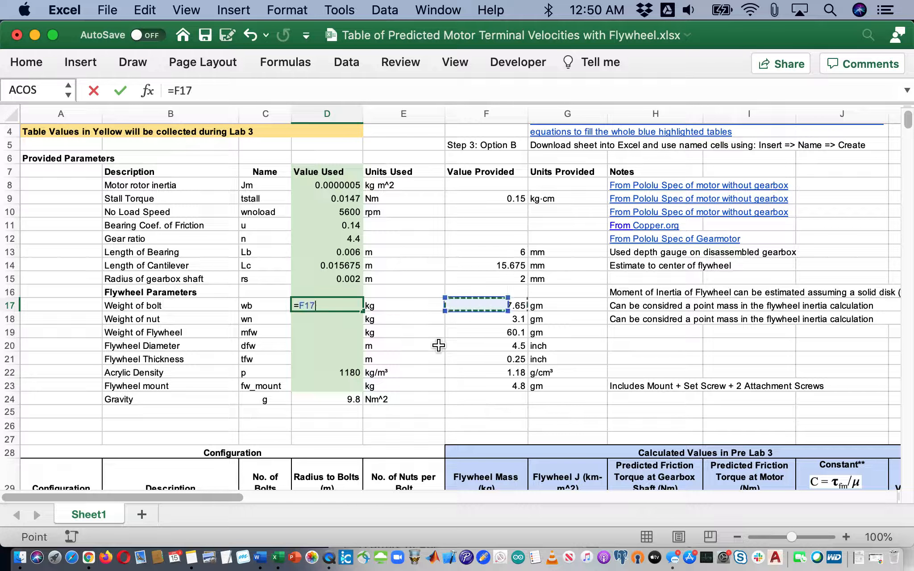
key("Left")
type("/1")
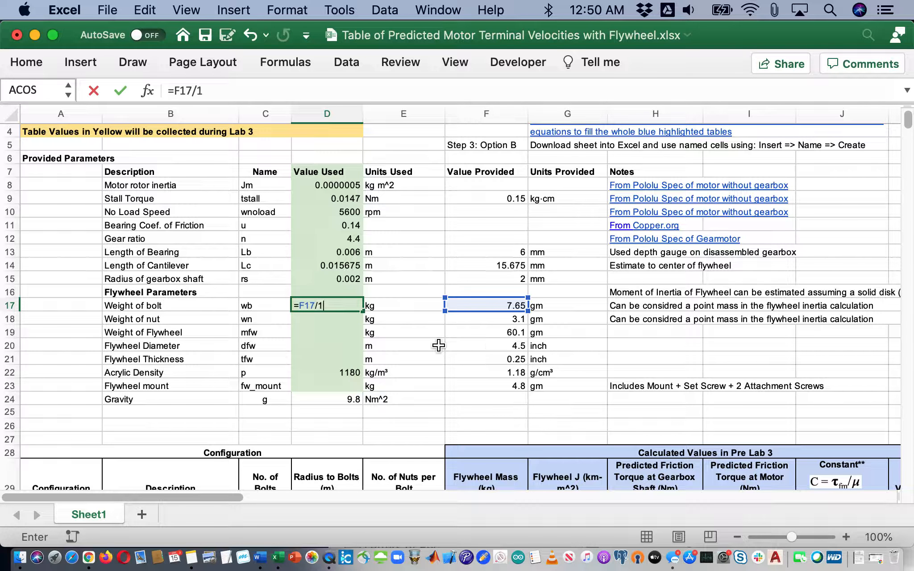
type("000")
key("Return")
key("Up")
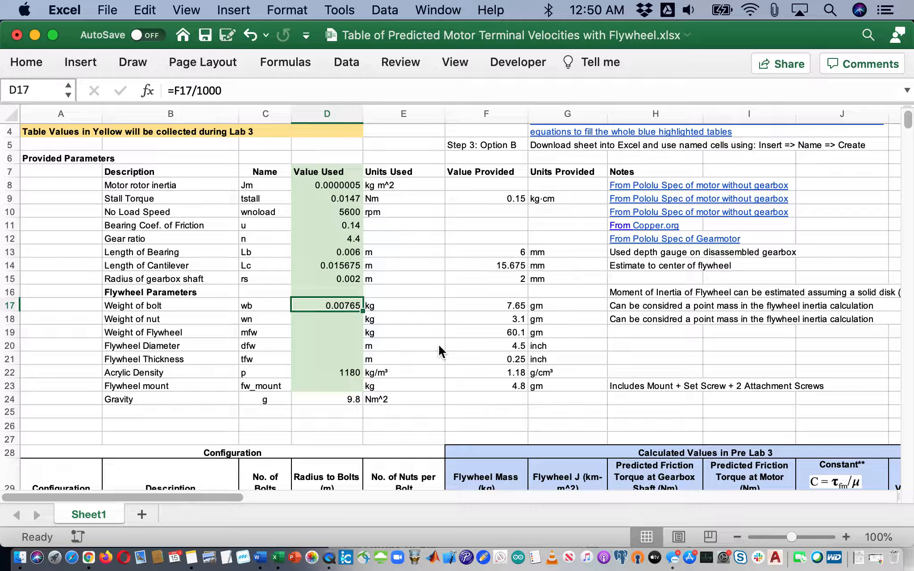
key("super+c")
key("shift+Down")
key("shift+Down")
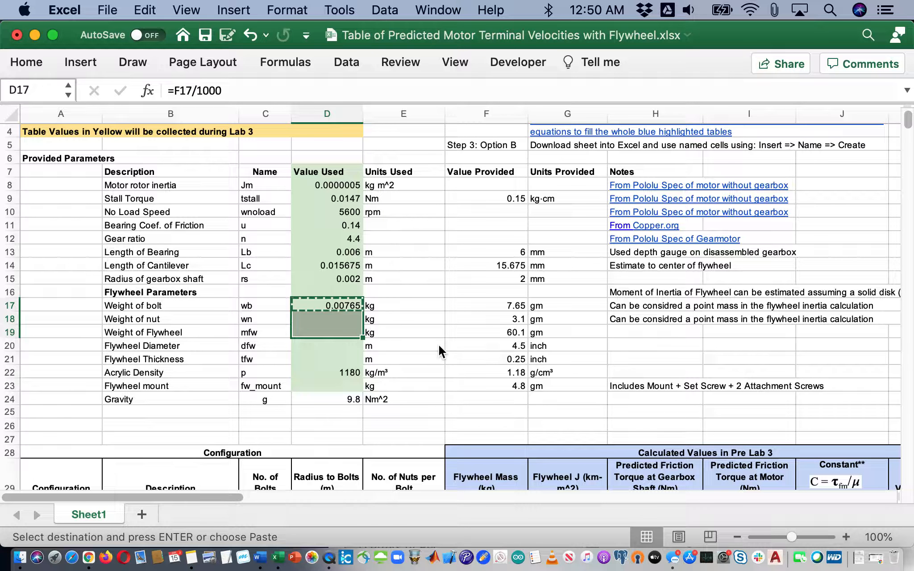
key("super+v")
key("Down")
key("Down")
key("Down")
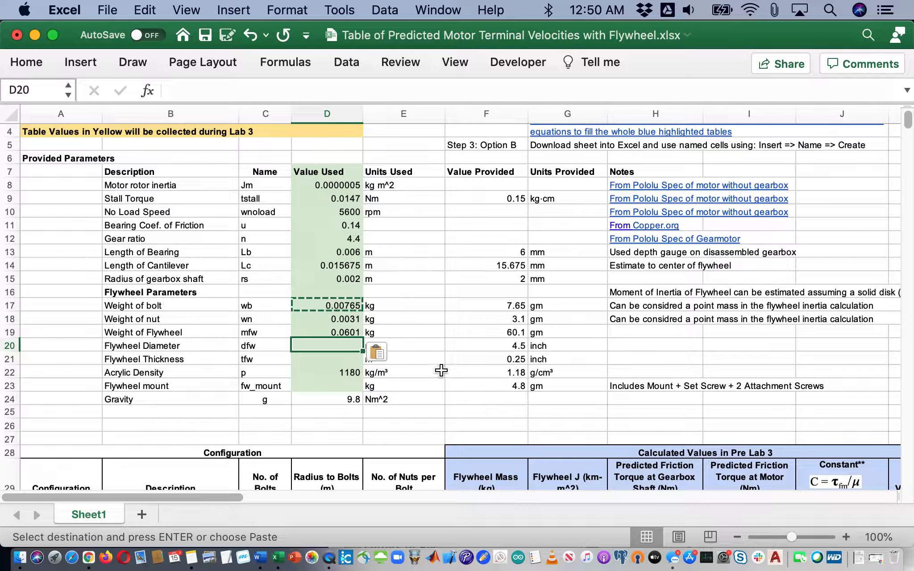
Enter =F20*2.54/100 in D20 and paste it into D21, converting diameter and thickness to metres
left_click(441, 371)
left_click(343, 344)
type("=")
key("Right")
key("Right")
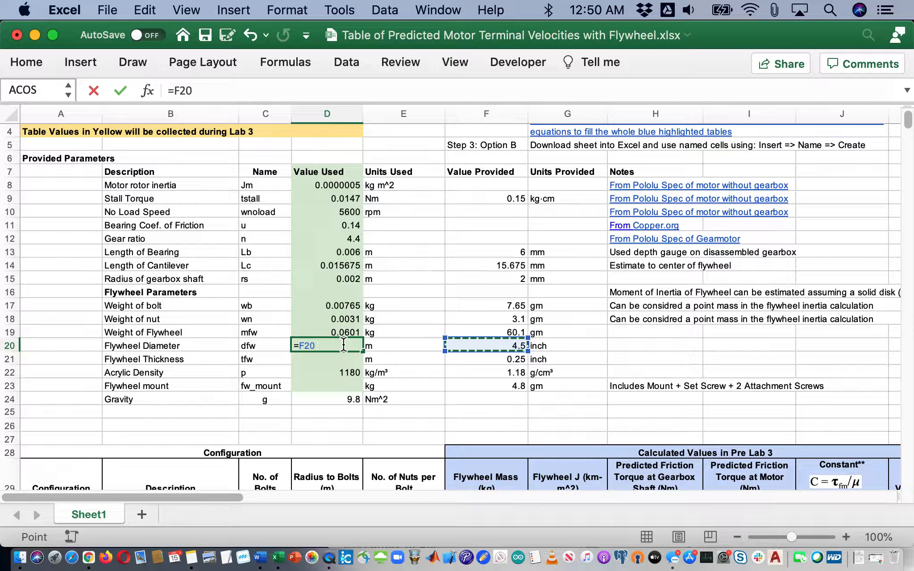
type("*2.54/100")
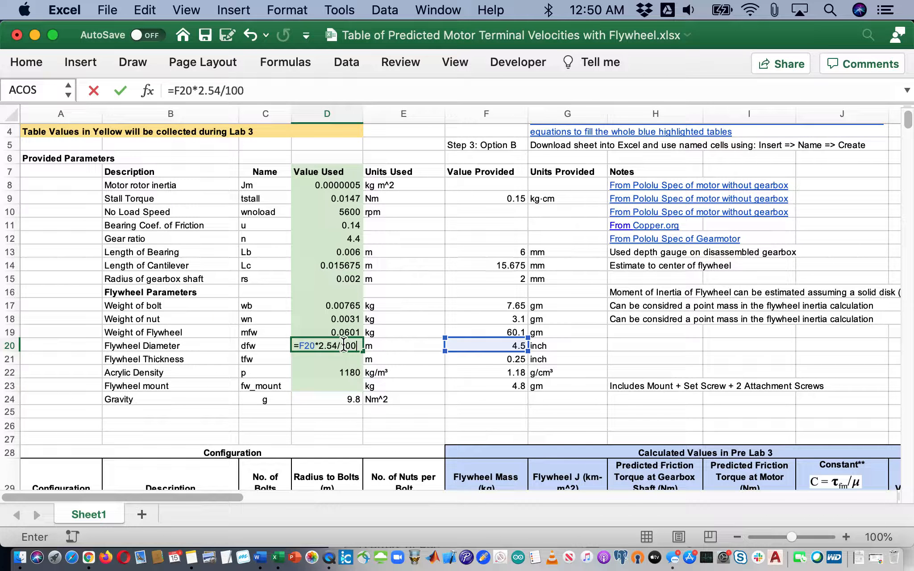
key("Return")
left_click(344, 345)
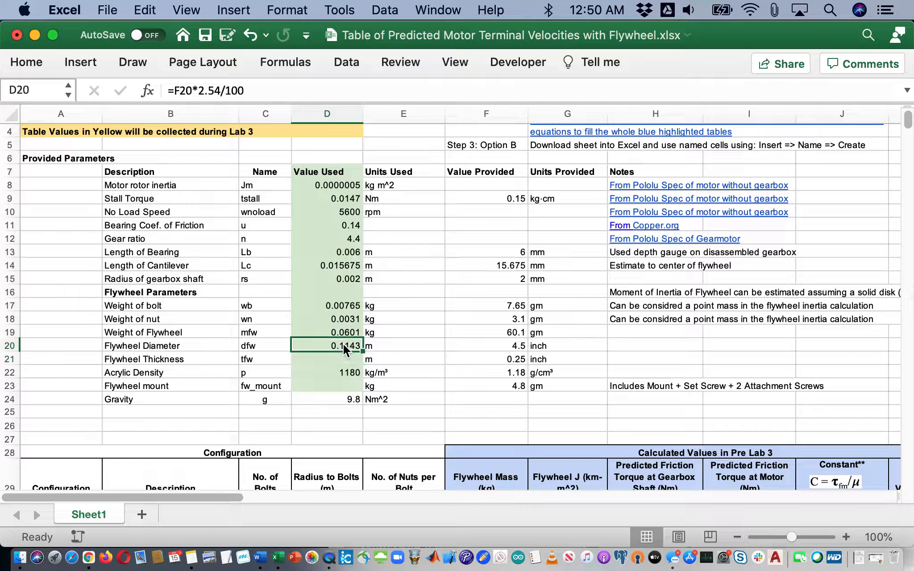
key("super+c")
key("Down")
key("super+v")
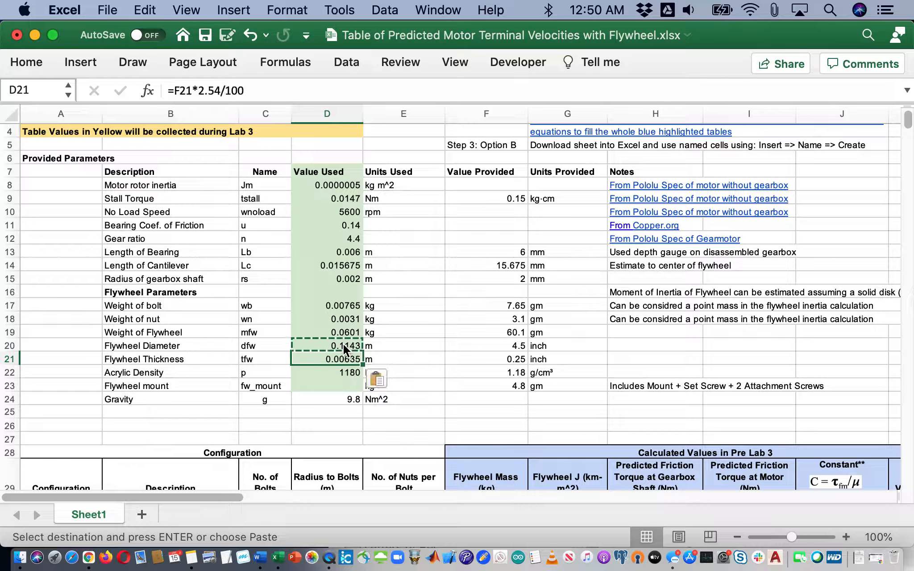
Enter =F23/1000 in D23 to convert the flywheel mount weight to kg
key("Down")
key("Down")
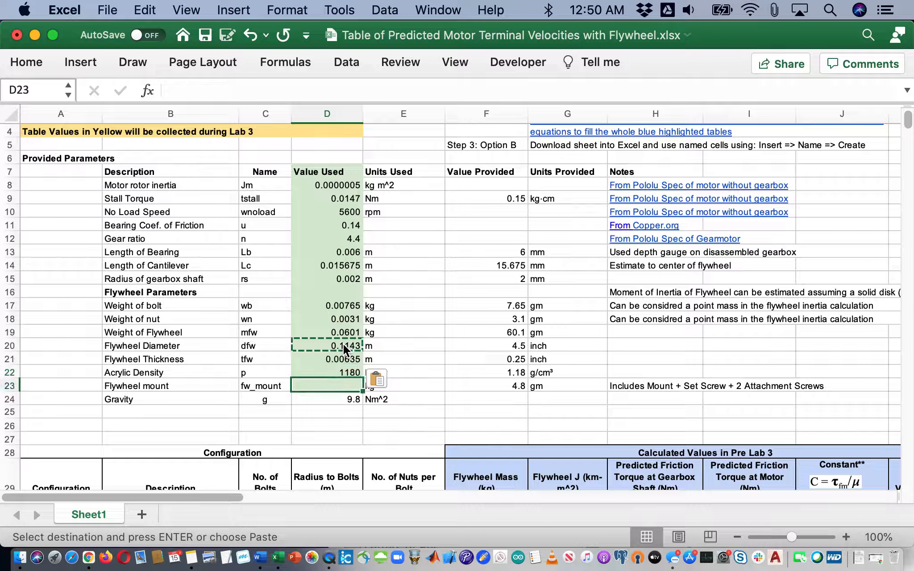
type("=")
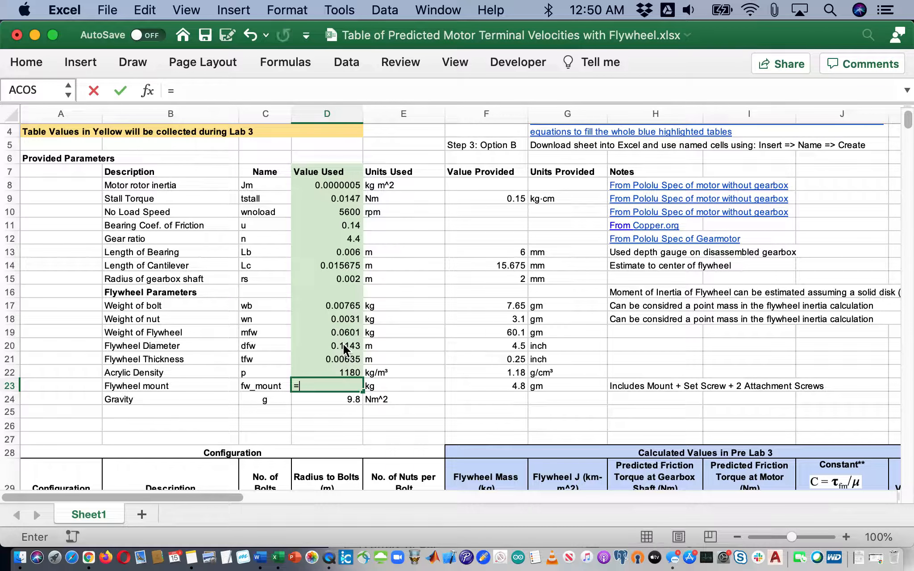
key("Right")
key("Right")
type("/10")
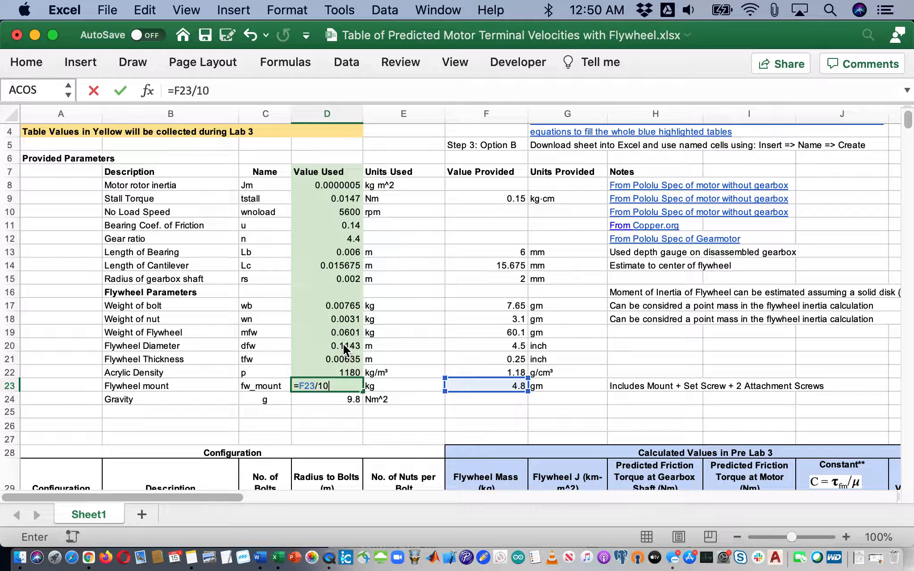
type("00")
key("Return")
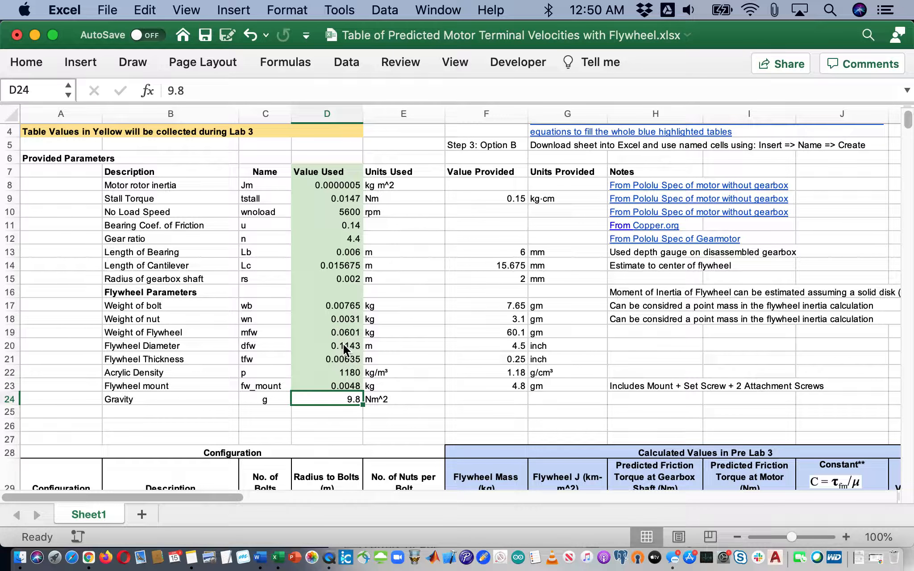
key("Up")
Check the converted values in column D and move to the first Flywheel Mass cell F31
key("Down")
key("Left")
key("Left")
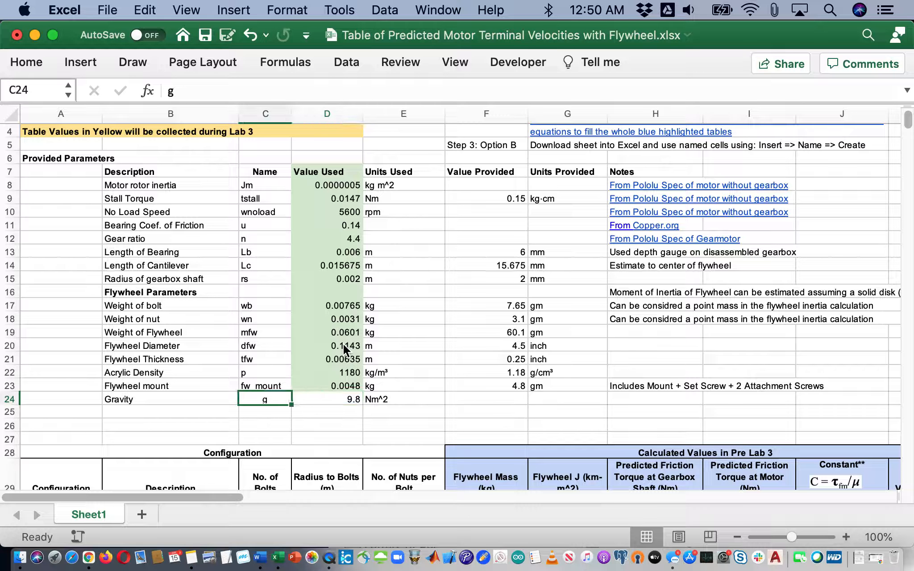
key("Right")
key("Right")
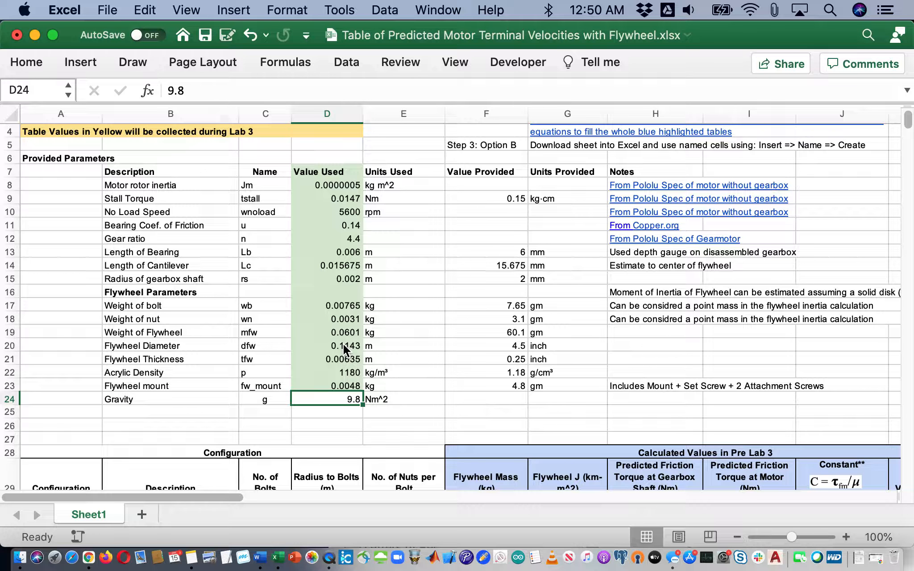
key("Up")
key("Up")
key("Up")
key("Up")
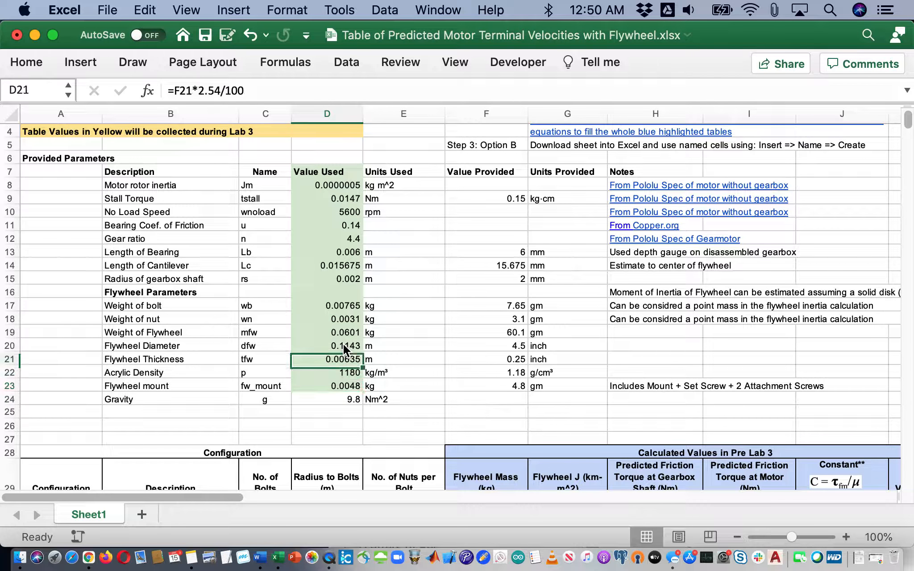
key("Up")
key("Up")
key("Up")
key("Up")
key("Up")
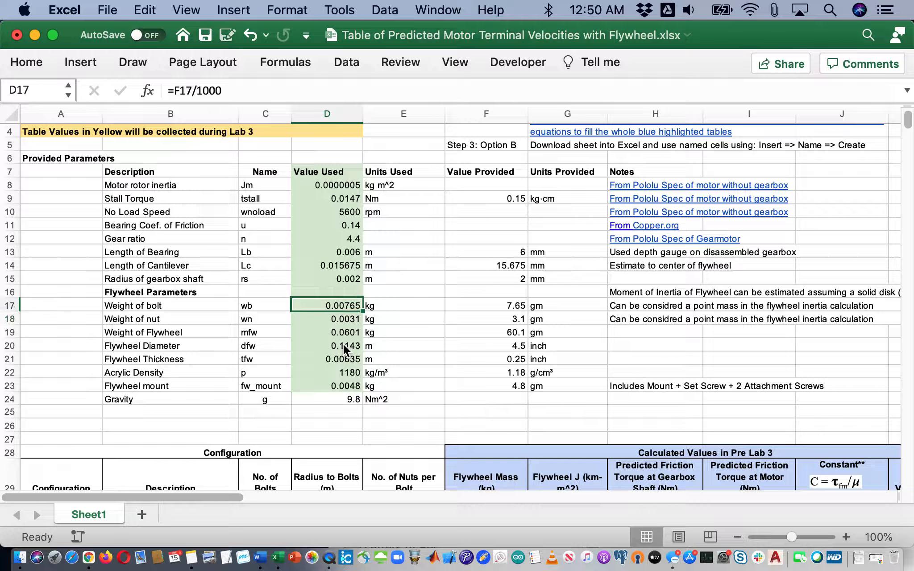
key("Up")
key("Up")
key("Up")
key("Down")
key("Down")
key("Down")
key("Down")
key("Down")
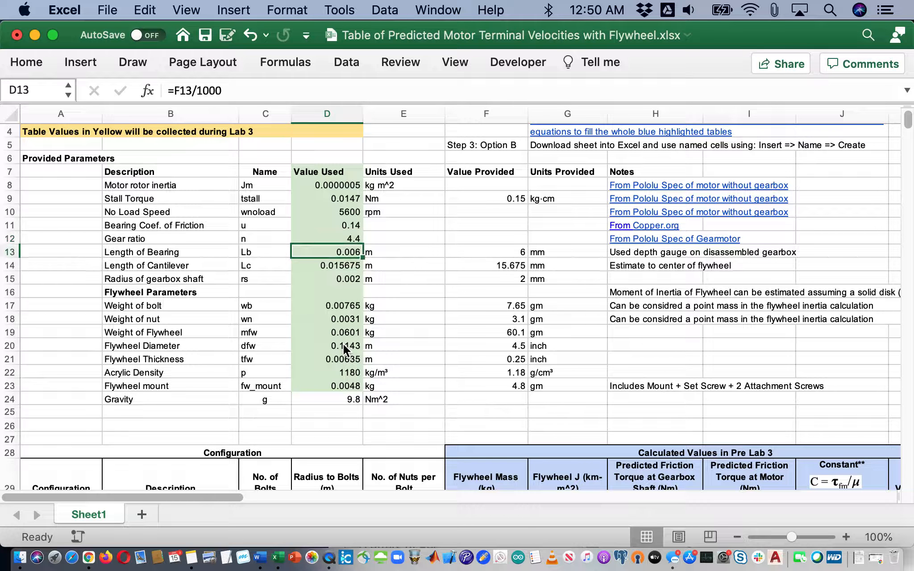
key("Down")
key("Down")
key("Down")
key("Down")
key("Down")
key("Down")
key("Down")
key("Down")
key("Down")
key("Down")
key("Down")
key("Down")
key("Down")
key("Down")
key("Down")
key("Down")
key("Down")
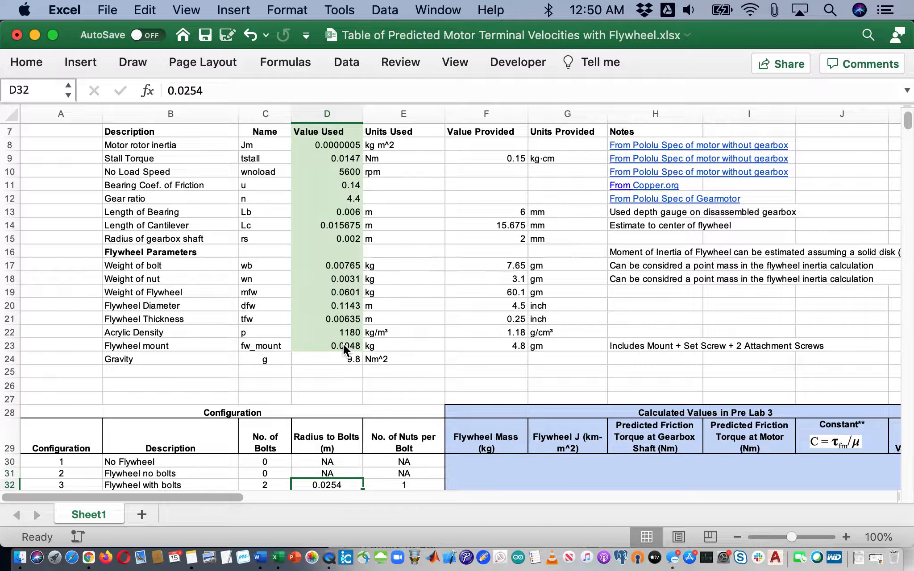
key("Down")
key("Down")
key("Down")
key("Up")
key("Up")
key("Up")
key("Up")
key("Up")
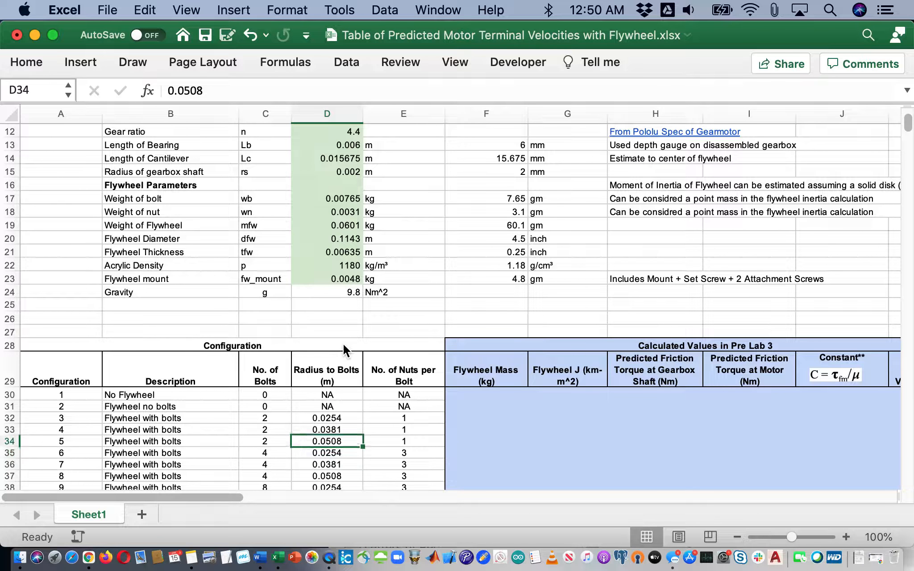
key("Up")
key("Right")
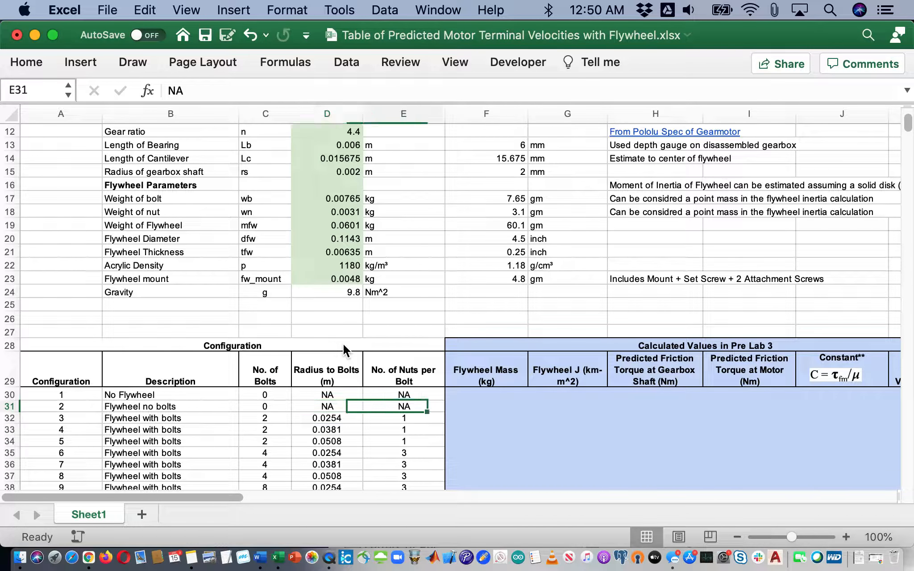
key("Right")
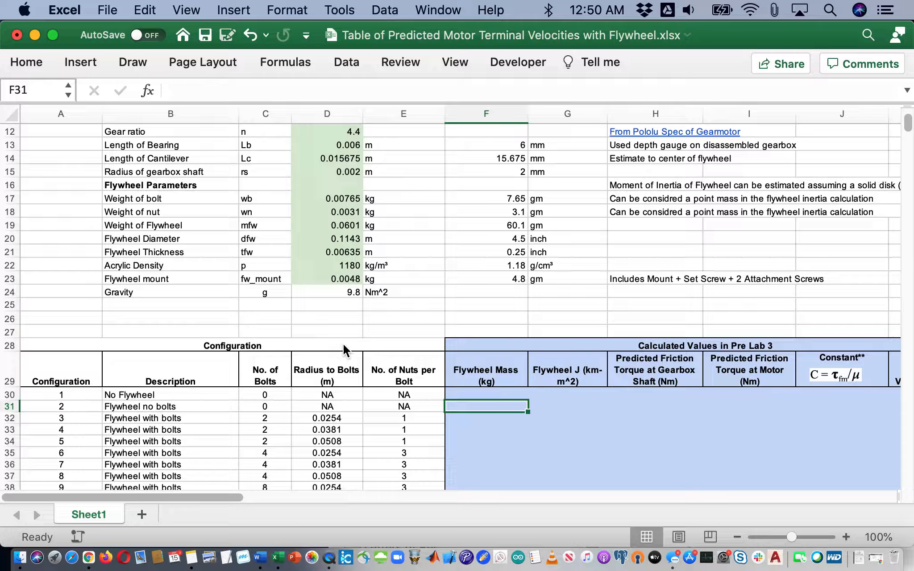
Enter =D22 in F31 and copy it to F32:F34, where the references shift to D23–D25
type("=")
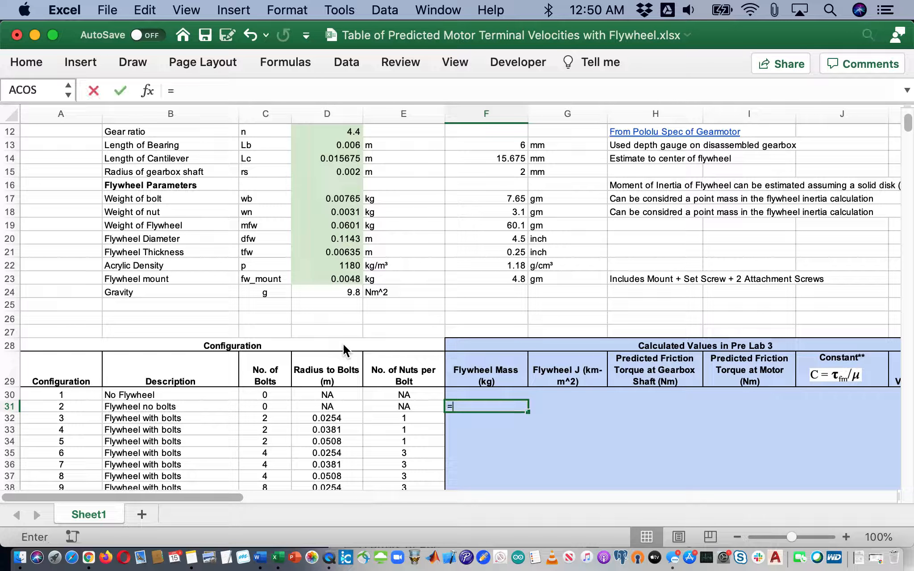
left_click(342, 268)
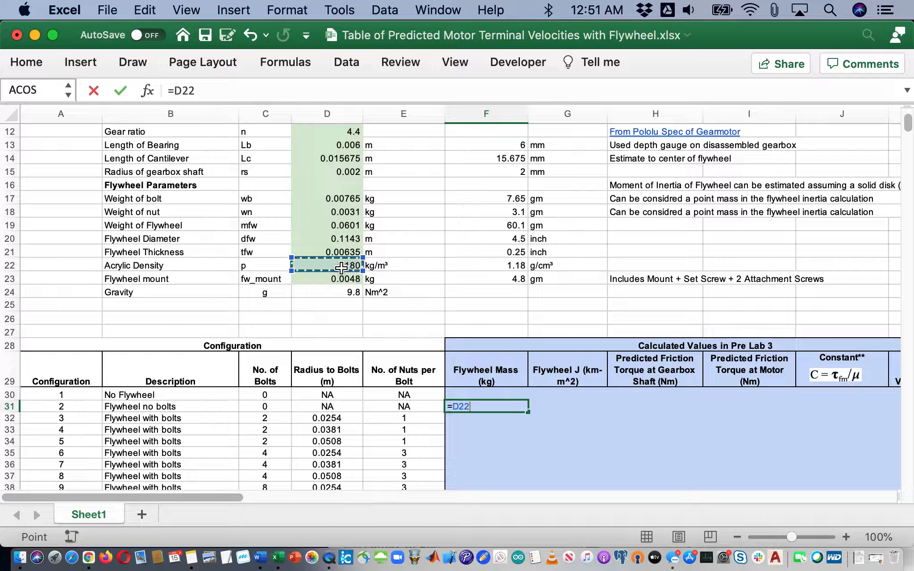
key("Return")
key("Up")
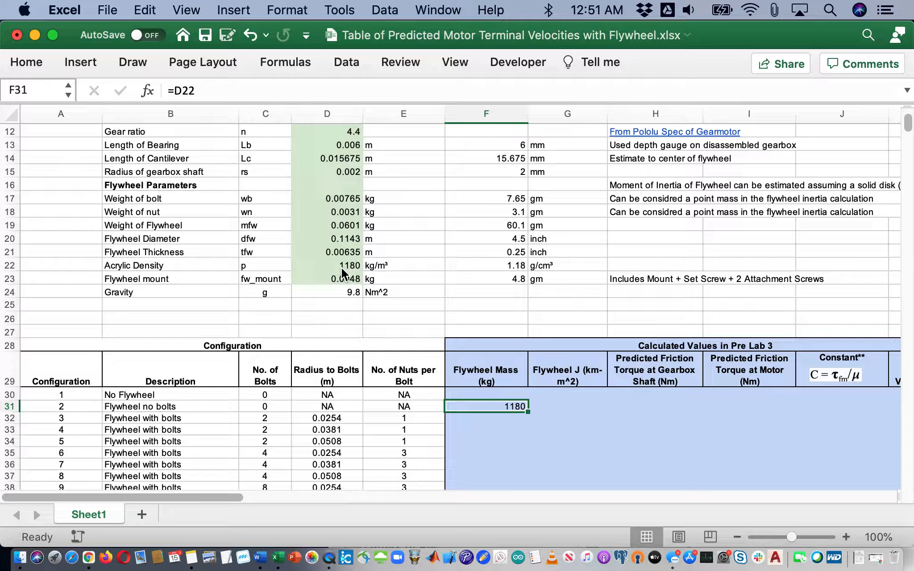
key("super+c")
key("shift+Down")
key("shift+Down")
key("shift+Down")
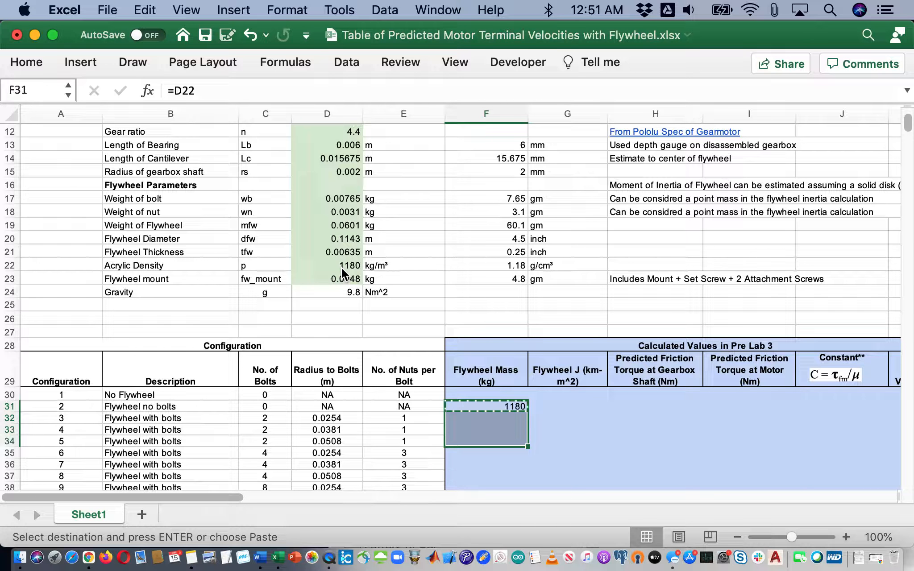
key("super+v")
key("Tab")
key("shift+Tab")
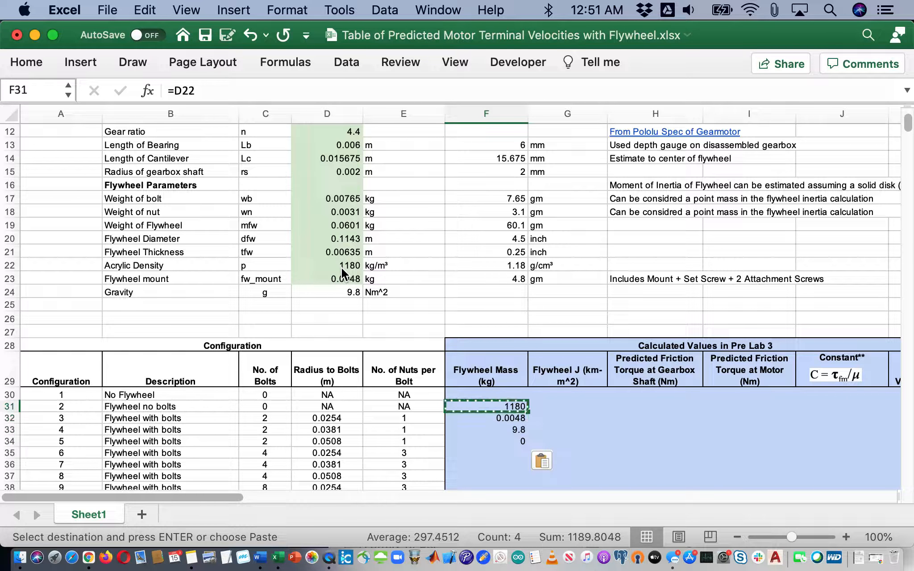
key("Down")
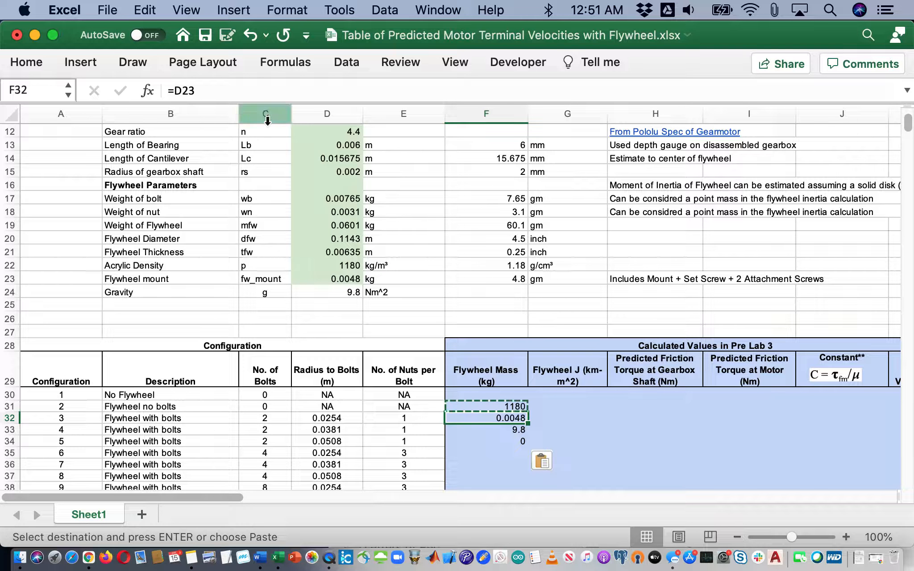
key("Down")
key("Up")
key("Up")
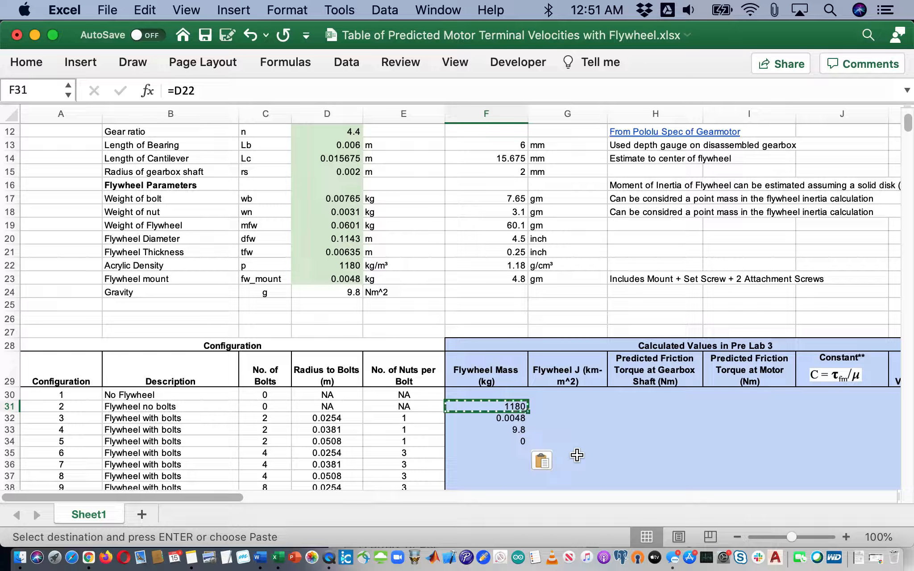
Clear the wrongly shifted references from F31:F34
key("shift+Down")
key("shift+Down")
key("shift+Down")
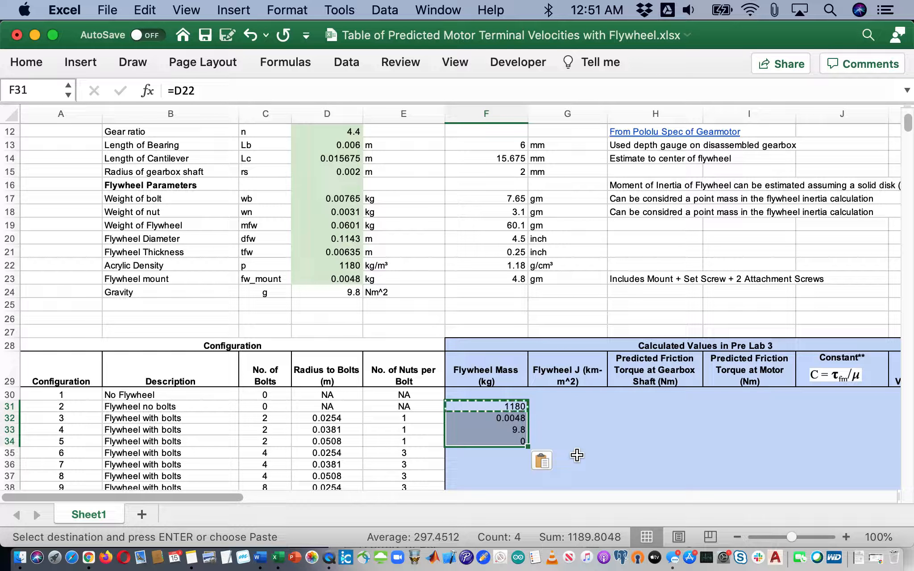
key("Escape")
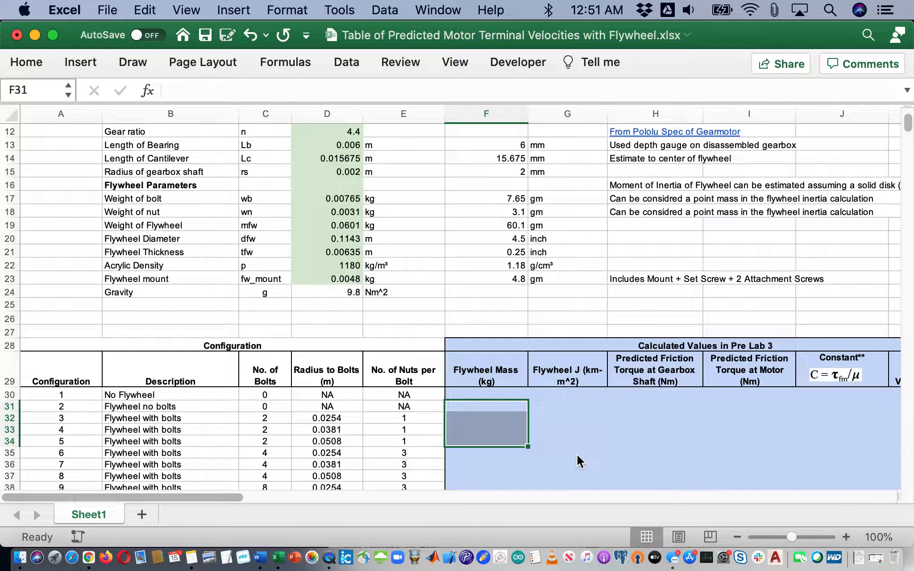
key("Delete")
key("Up")
key("Down")
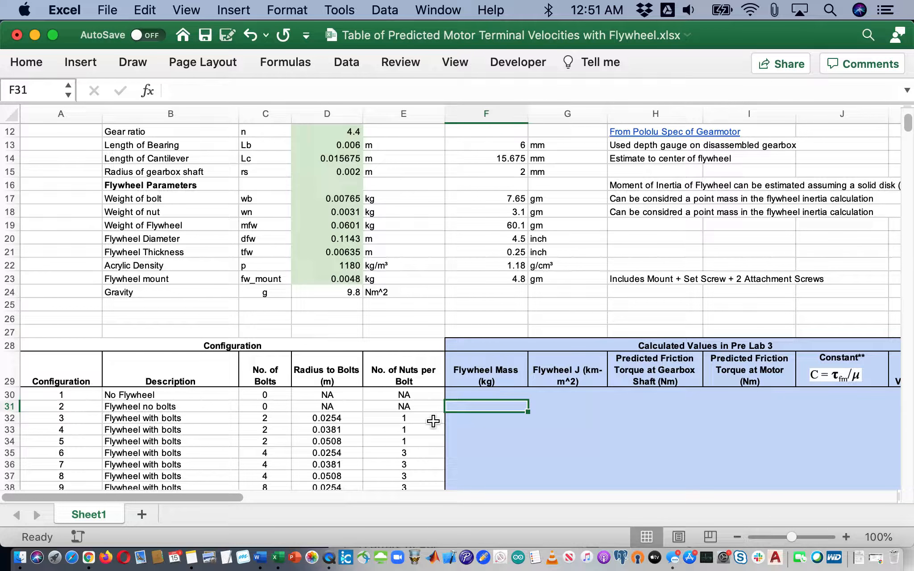
key("Up")
key("Up")
key("Up")
key("Up")
key("Up")
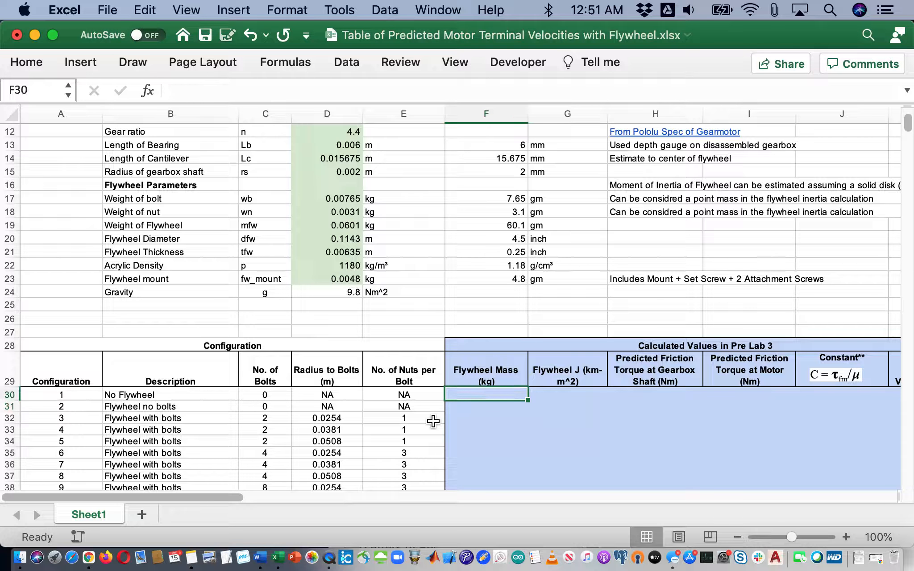
scroll(433, 421, "right", 2)
key("Up")
key("Up")
key("Up")
key("Up")
key("Up")
key("Up")
key("Up")
key("Up")
key("Up")
key("Up")
key("Up")
key("Up")
key("Up")
key("Up")
key("Up")
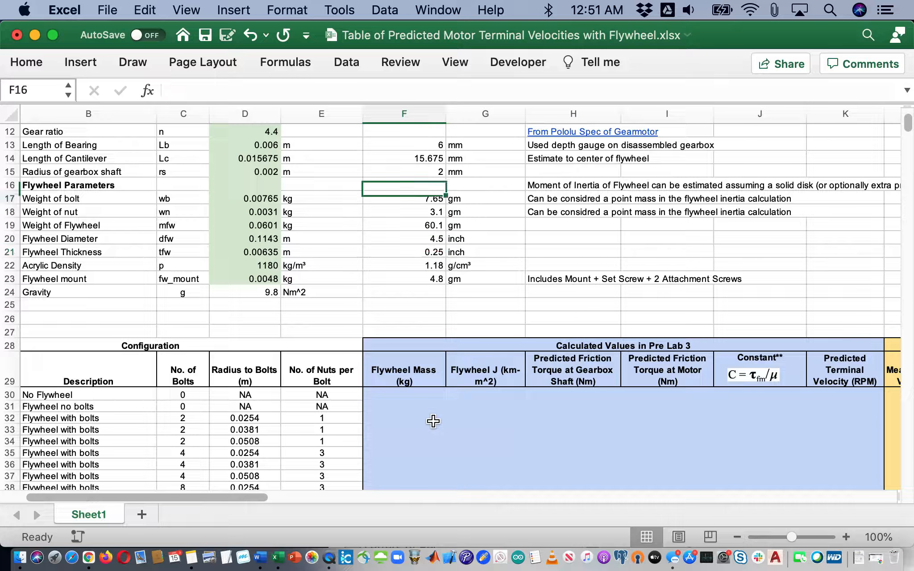
Select C8:D24 and create names from the left-column labels via Insert > Name > Create
key("Up")
key("Up")
key("Up")
key("Up")
key("Up")
key("Up")
key("Up")
key("Left")
key("Left")
key("Left")
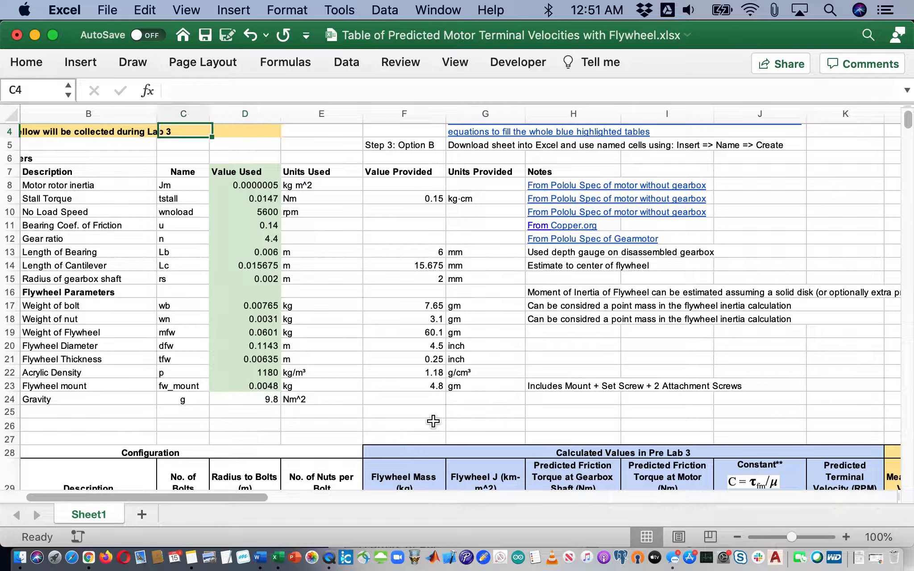
key("Down")
key("Down")
key("Down")
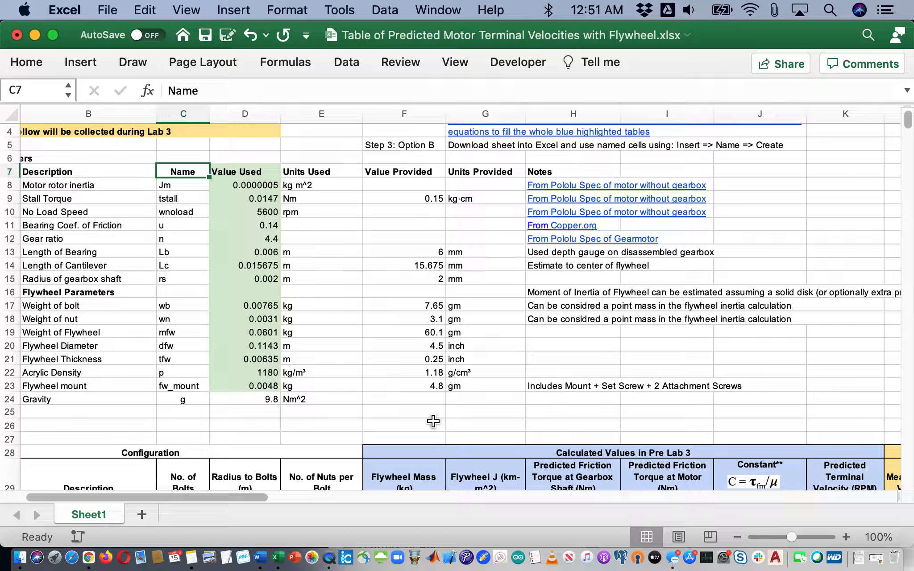
key("Down")
key("shift+Right")
key("shift+Down")
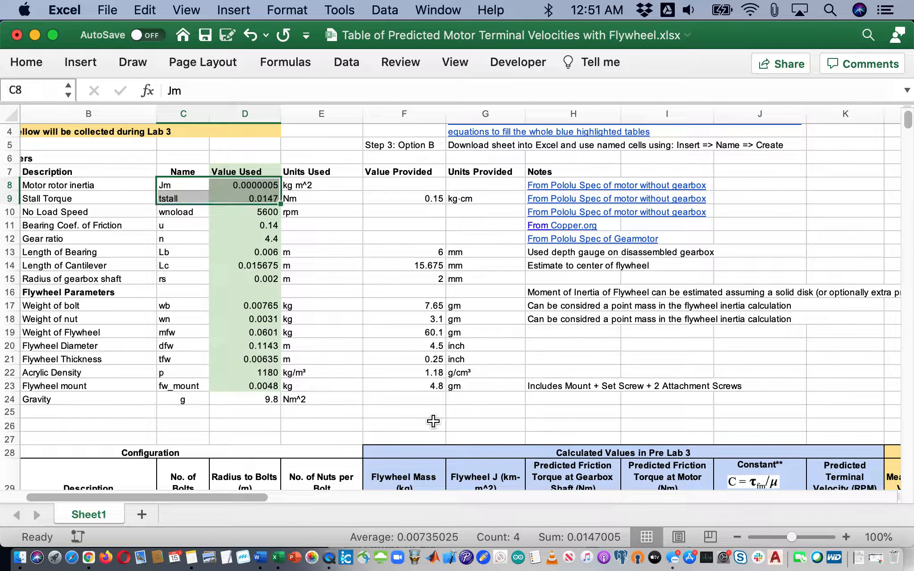
key("shift+Down")
key("shift+Down")
key("shift+Down")
key("shift+Down")
key("shift+Down")
key("shift+Down")
key("shift+Down")
key("shift+Down")
key("shift+Down")
key("shift+Down")
key("shift+Down")
key("shift+Down")
key("shift+Down")
key("shift+Down")
key("shift+Down")
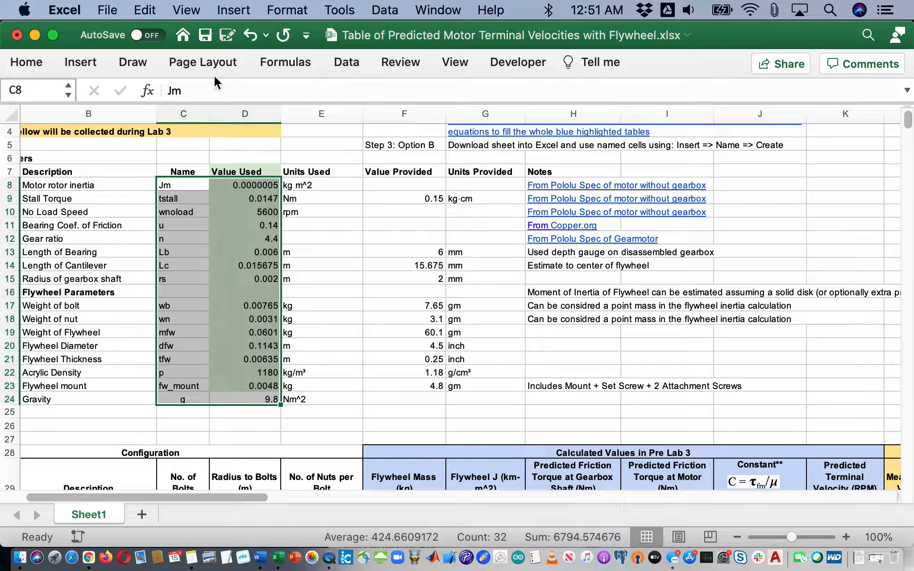
left_click(236, 11)
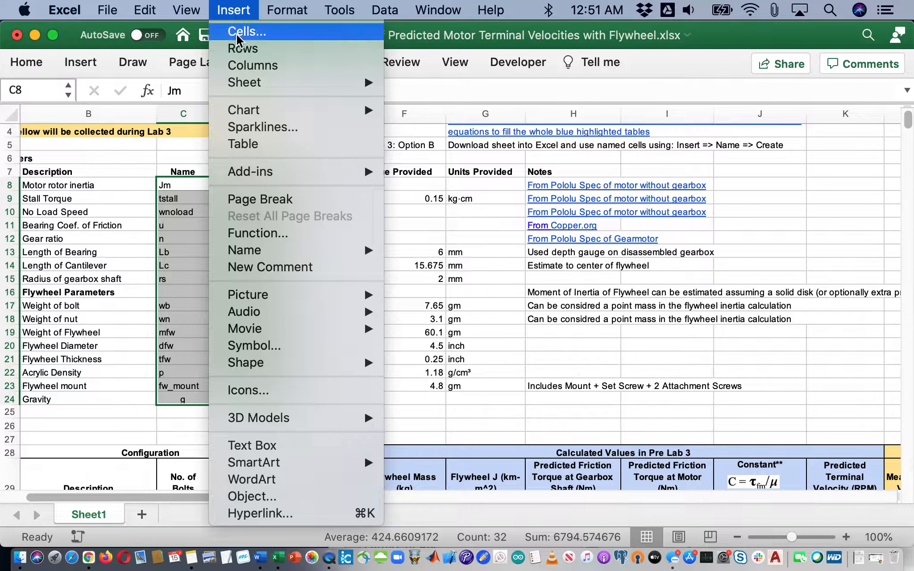
mouse_move(278, 245)
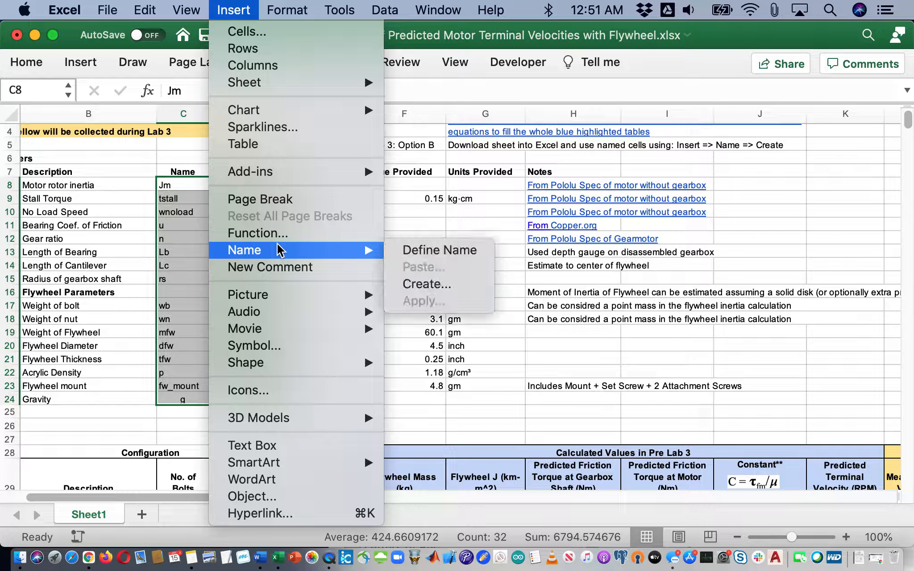
left_click(453, 284)
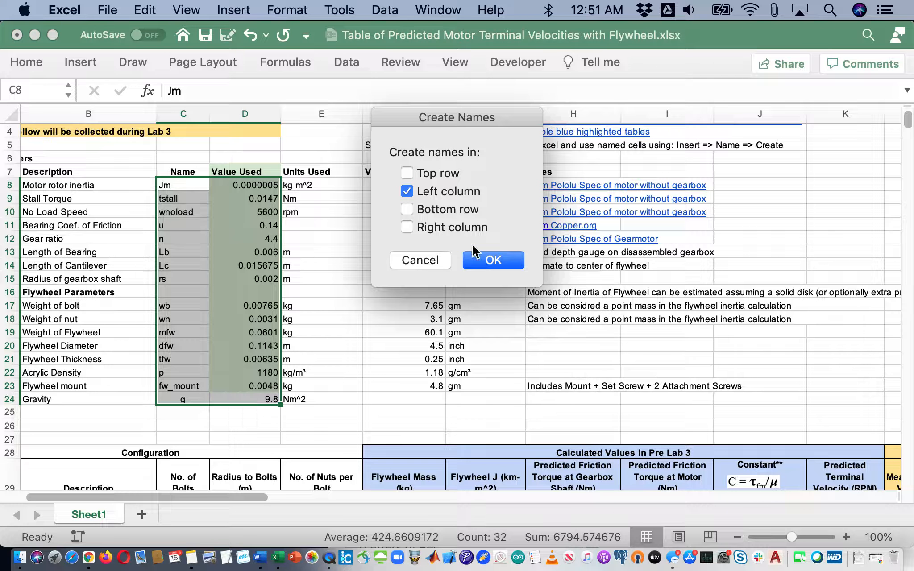
left_click(494, 260)
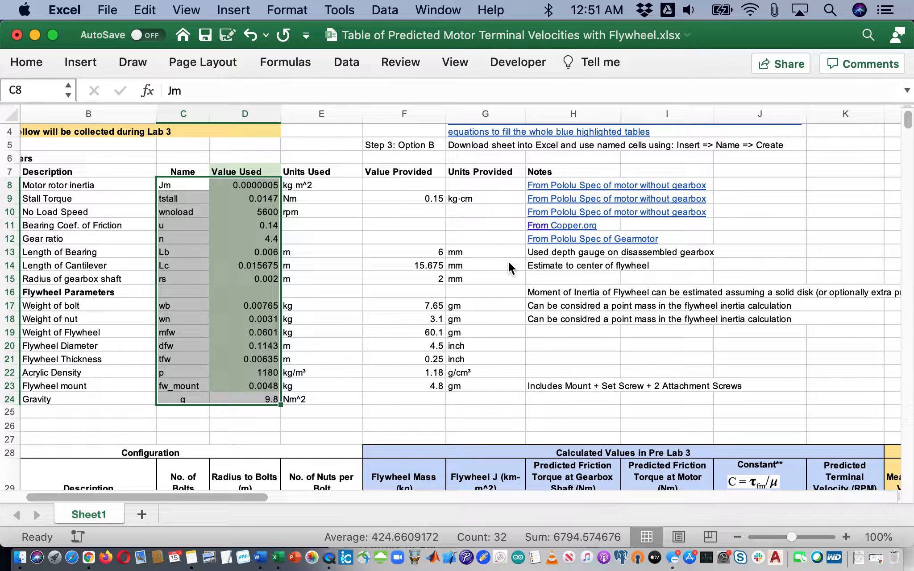
left_click(410, 356)
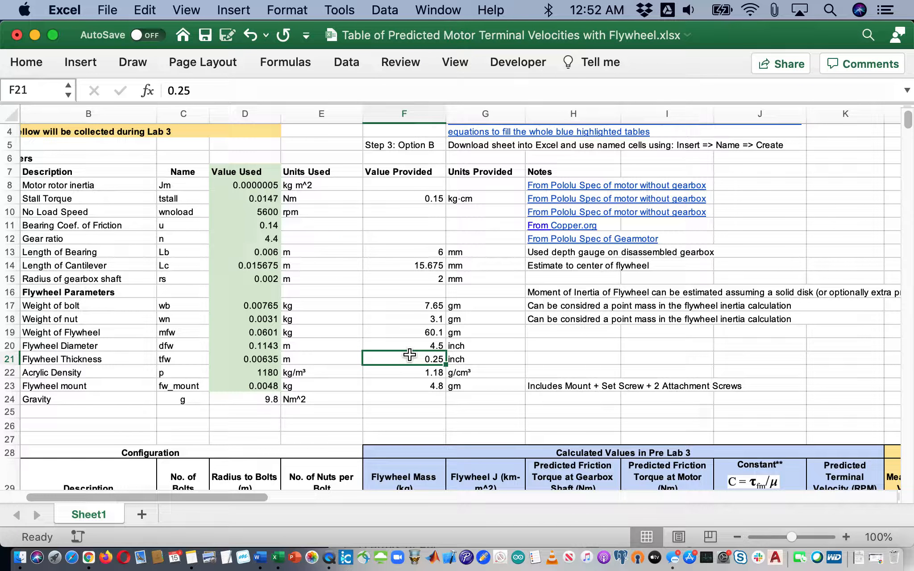
key("Down")
key("Down")
key("Down")
key("Down")
key("Down")
key("Down")
key("Down")
key("Down")
key("Down")
key("Down")
key("Down")
key("Down")
key("Down")
key("Down")
key("Down")
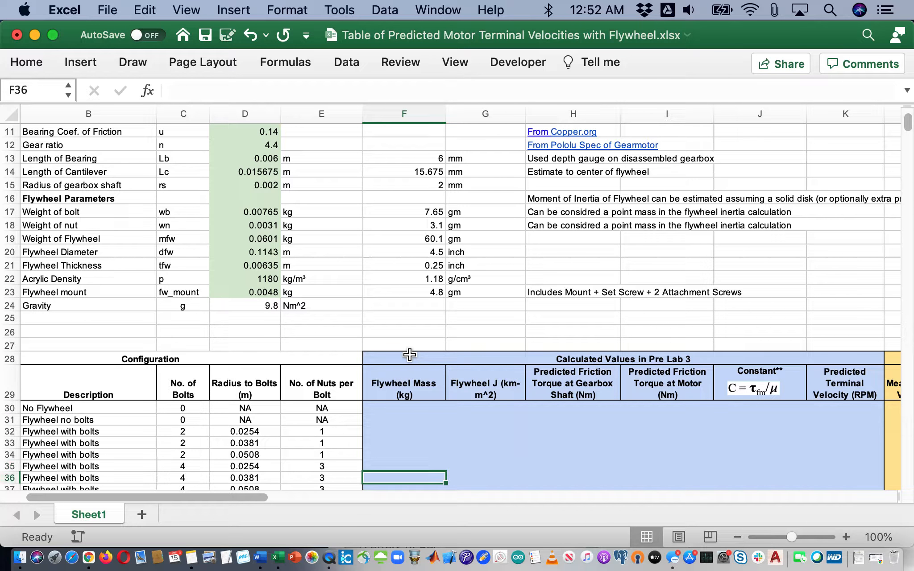
key("Up")
key("Up")
key("Up")
key("Up")
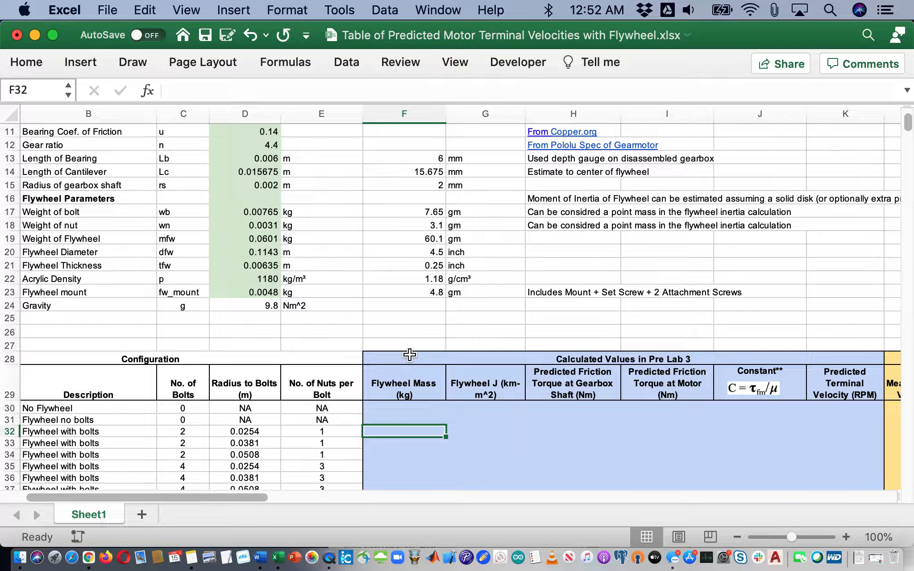
key("Up")
type("=")
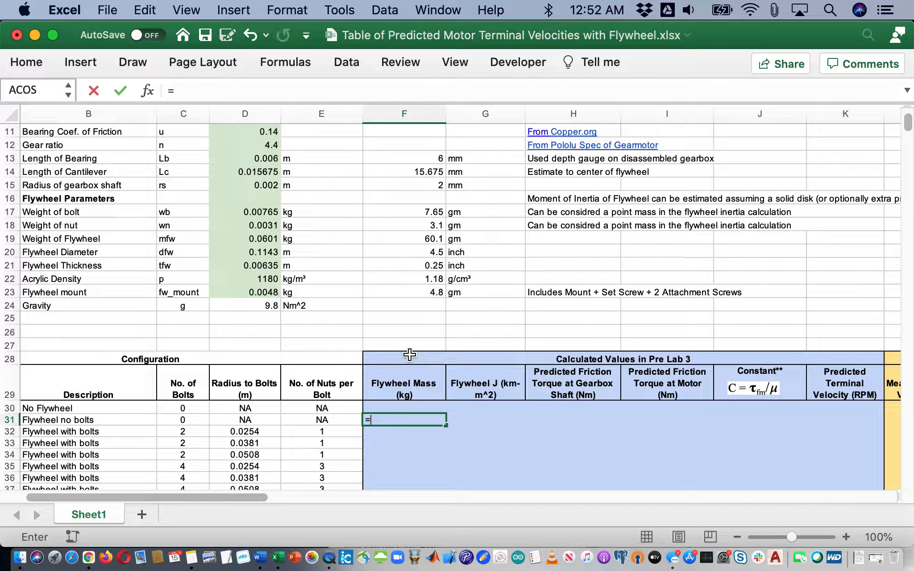
scroll(250, 282, "down", 1)
left_click(253, 281)
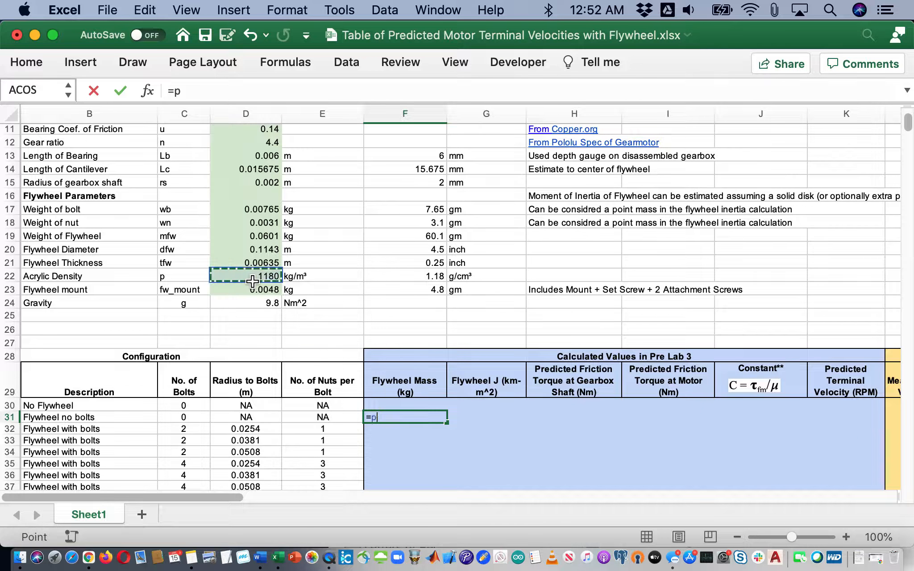
key("Return")
key("Up")
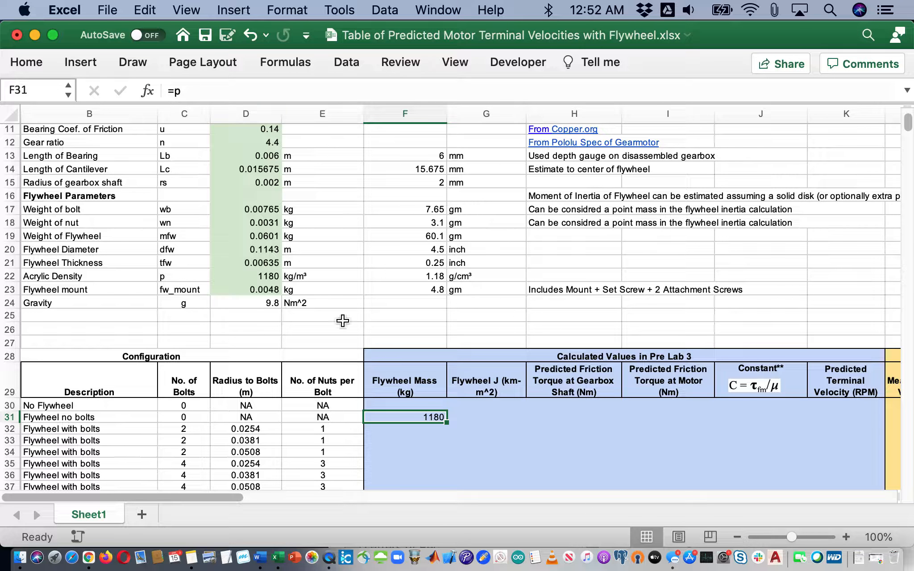
key("cmd+c")
key("shift+Down")
key("shift+Down")
key("shift+Down")
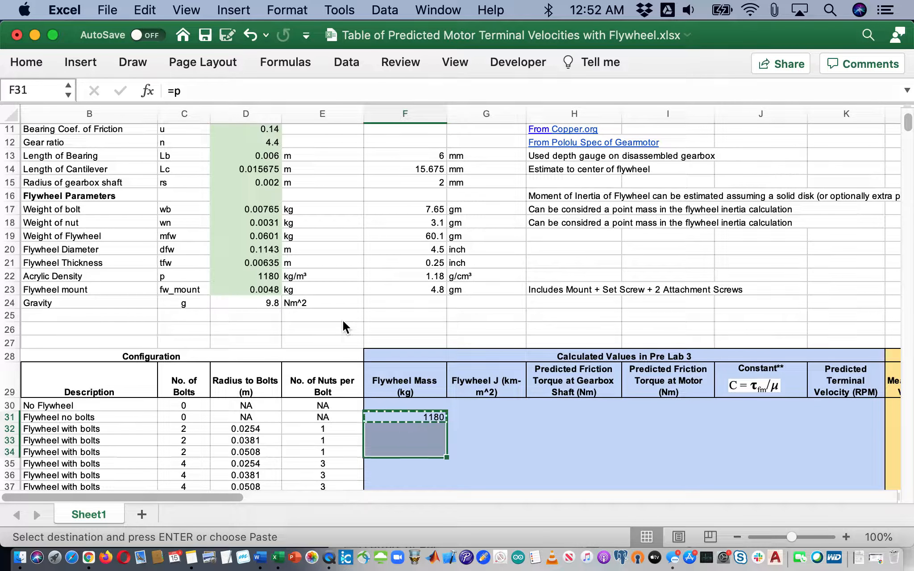
key("cmd+v")
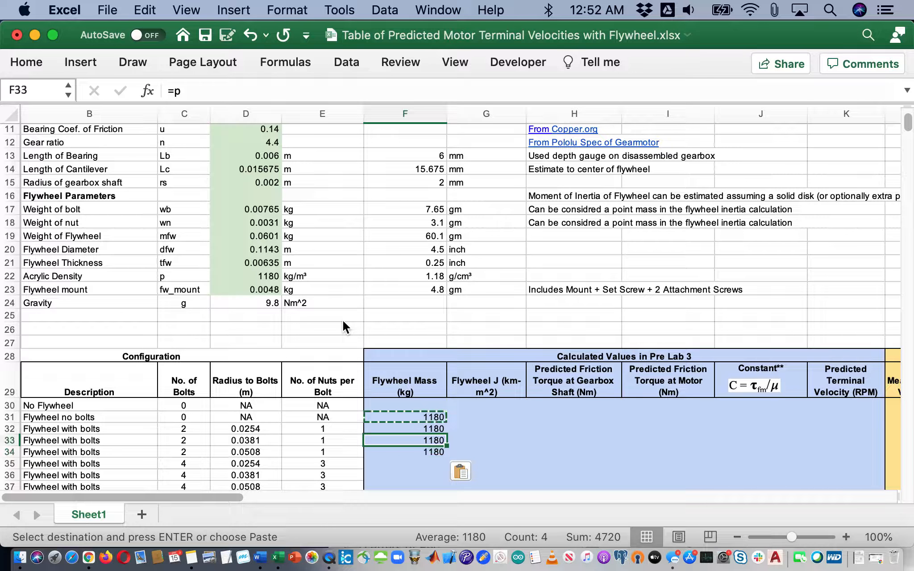
key("Up")
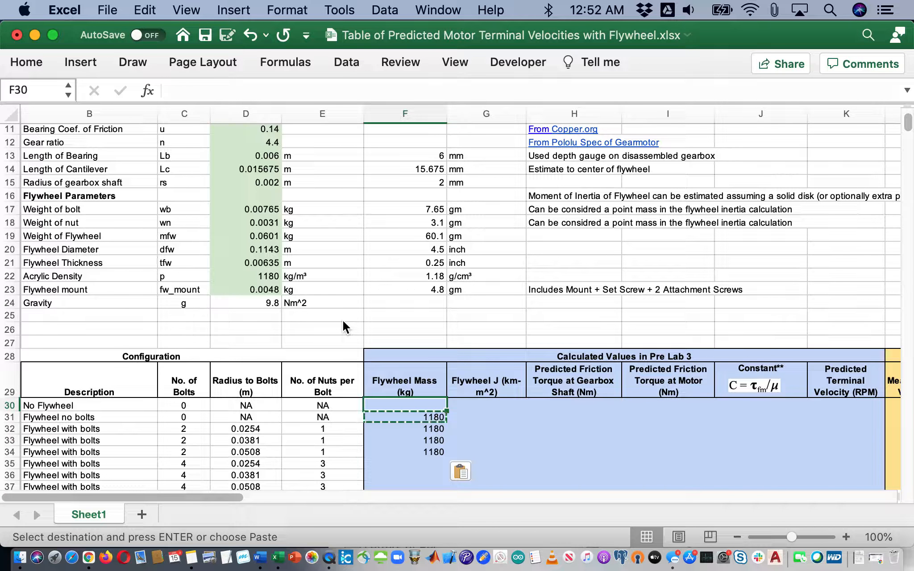
key("Down")
key("Down")
key("Down")
key("Up")
key("Up")
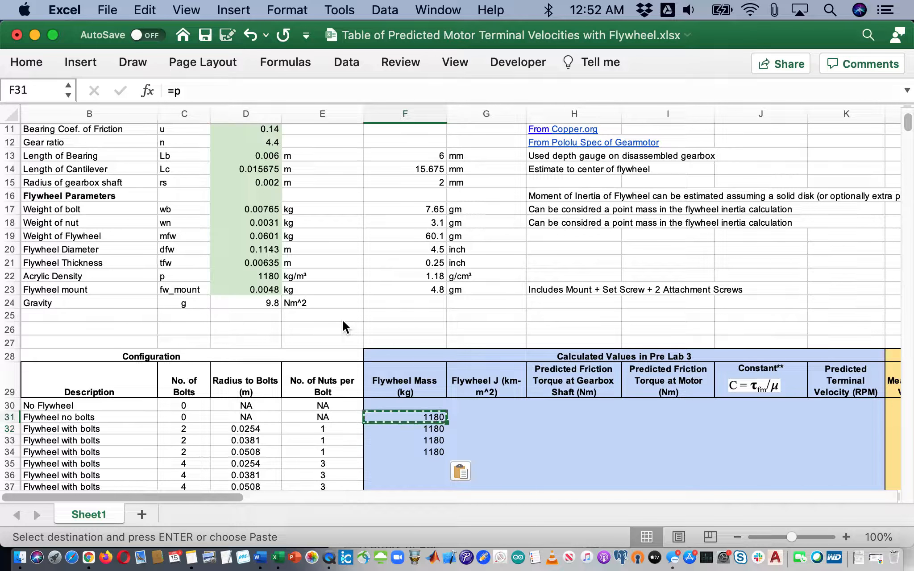
key("shift+Down")
key("shift+Down")
key("shift+Down")
key("Delete")
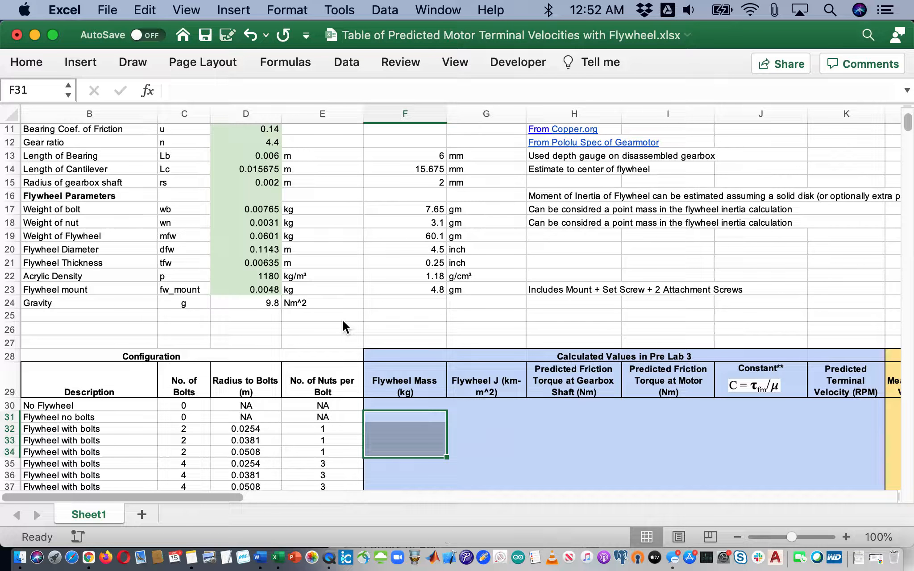
scroll(381, 390, "down", 6)
scroll(381, 391, "left", 1)
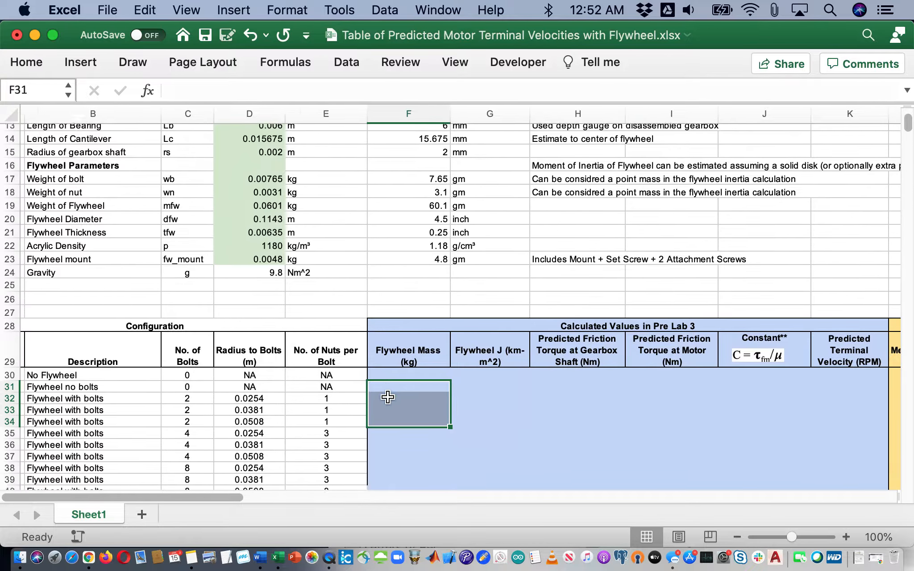
scroll(387, 398, "down", 2)
scroll(387, 397, "left", 1)
scroll(357, 379, "up", 1)
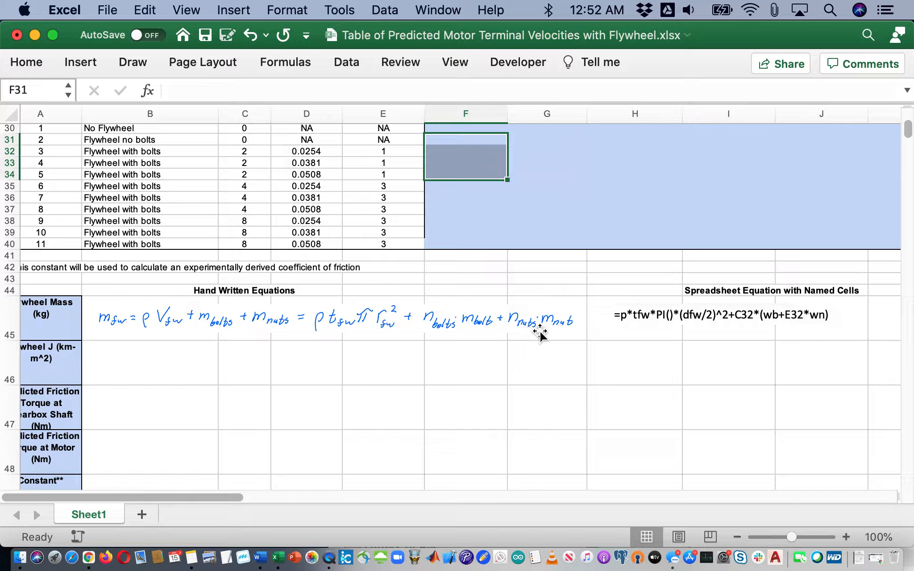
scroll(548, 327, "up", 5)
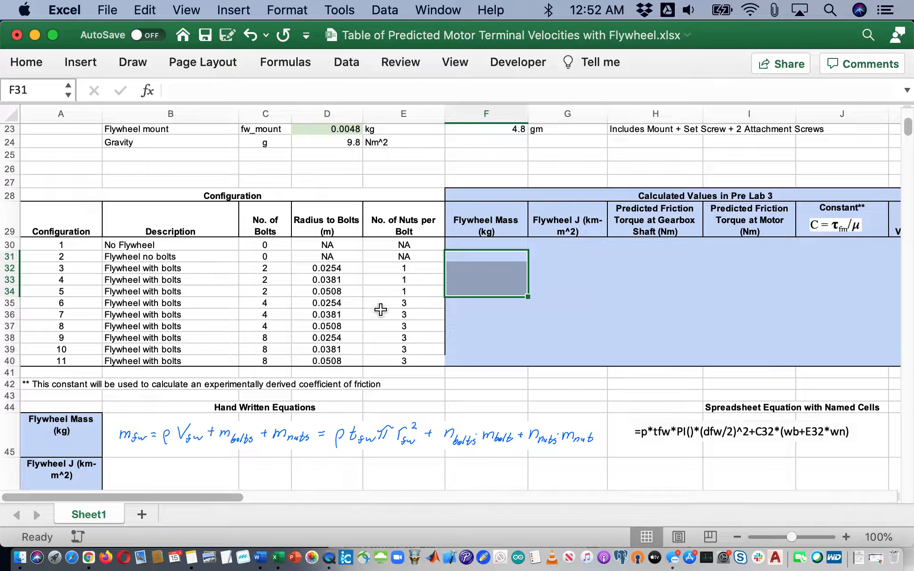
left_click(259, 268)
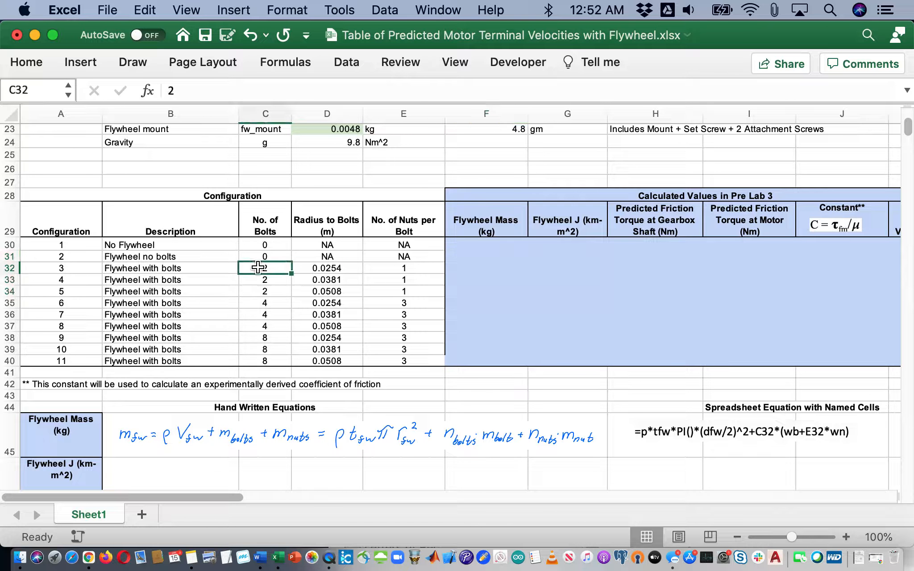
key("Down")
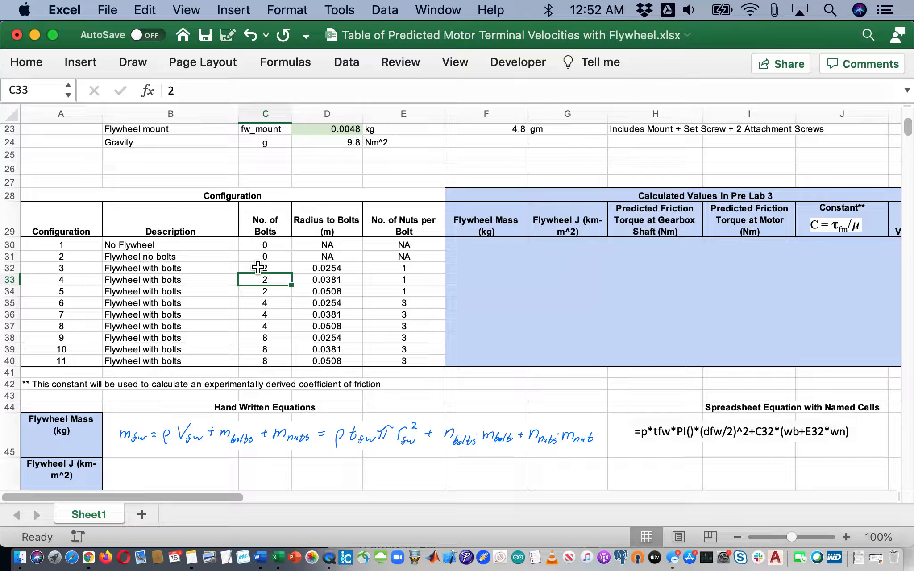
key("Up")
key("Right")
key("Right")
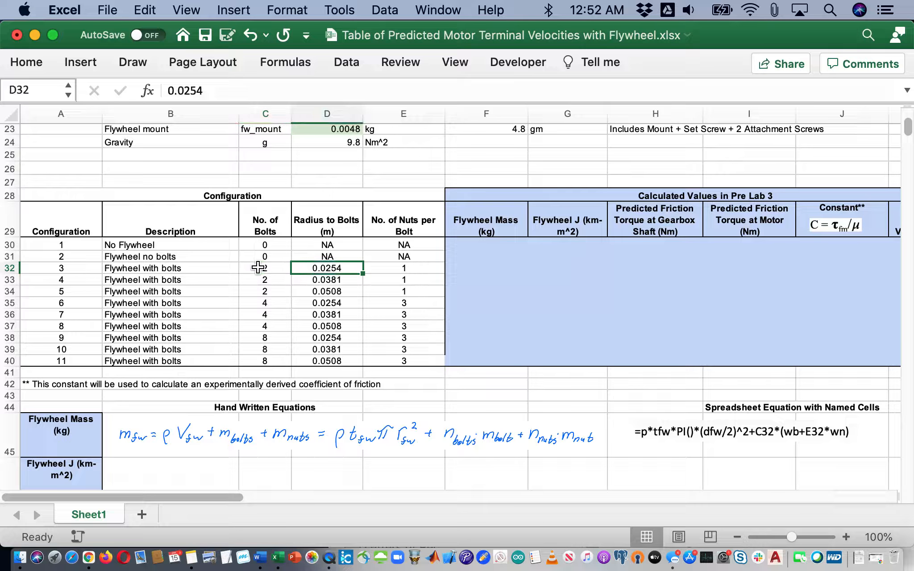
key("Down")
key("Down")
key("Down")
key("Up")
key("Up")
key("Up")
key("Up")
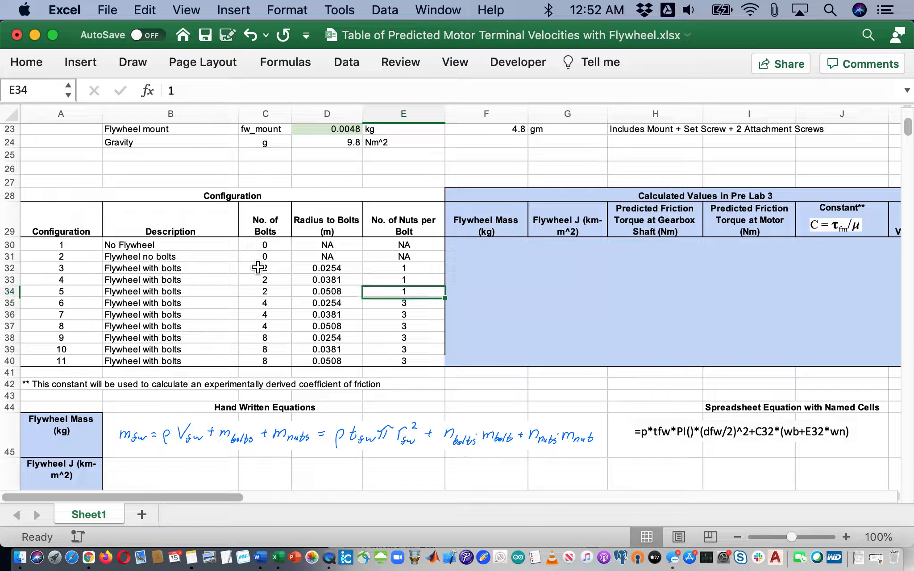
key("Up")
key("Up")
key("Up")
key("Up")
key("Up")
key("Up")
key("Up")
key("Up")
key("Up")
key("Up")
key("Up")
key("Up")
key("Up")
key("Up")
key("Up")
key("Up")
key("Up")
key("Up")
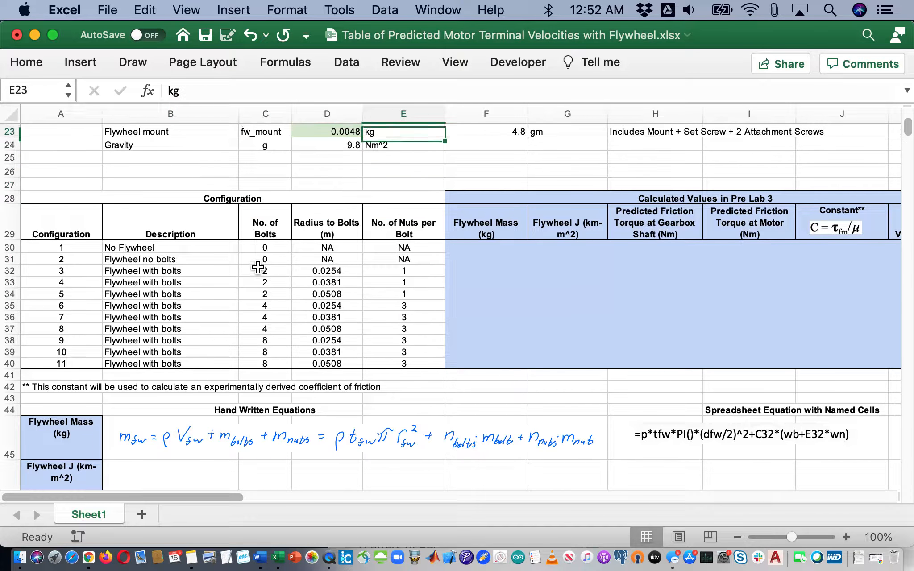
key("Down")
key("Down")
key("Down")
key("Down")
key("Down")
key("Down")
key("Down")
key("Down")
key("Down")
key("Down")
key("Down")
key("Down")
key("Down")
key("Down")
key("Down")
key("Down")
key("Down")
key("Down")
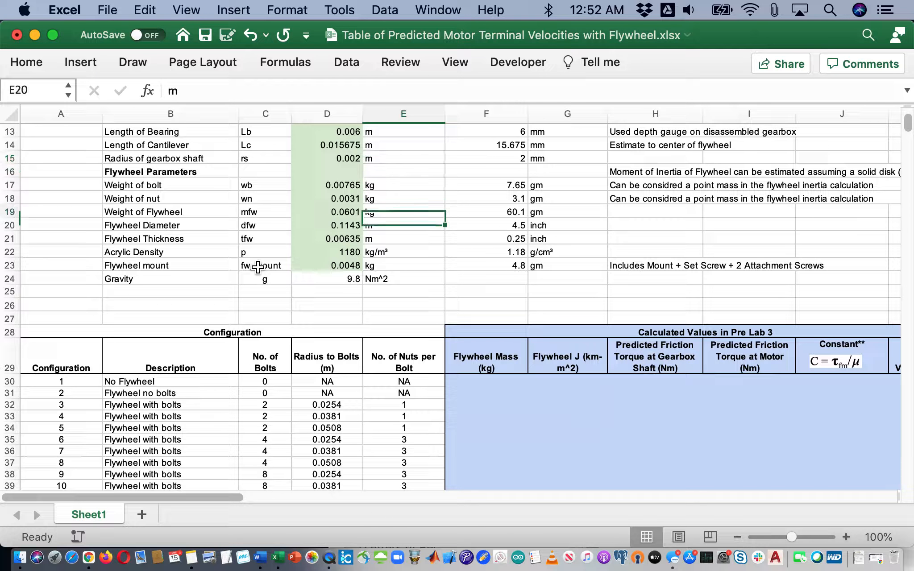
key("Down")
key("Down")
key("Up")
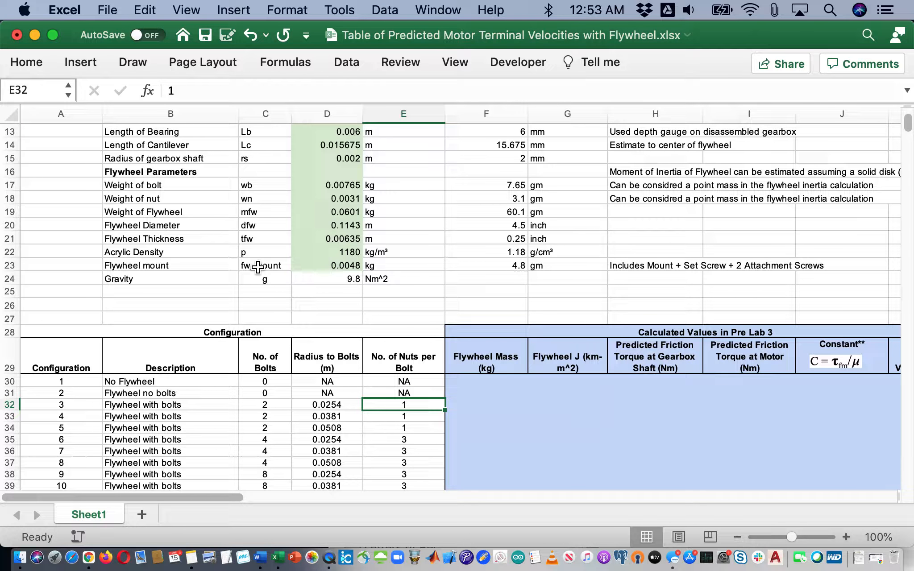
key("Right")
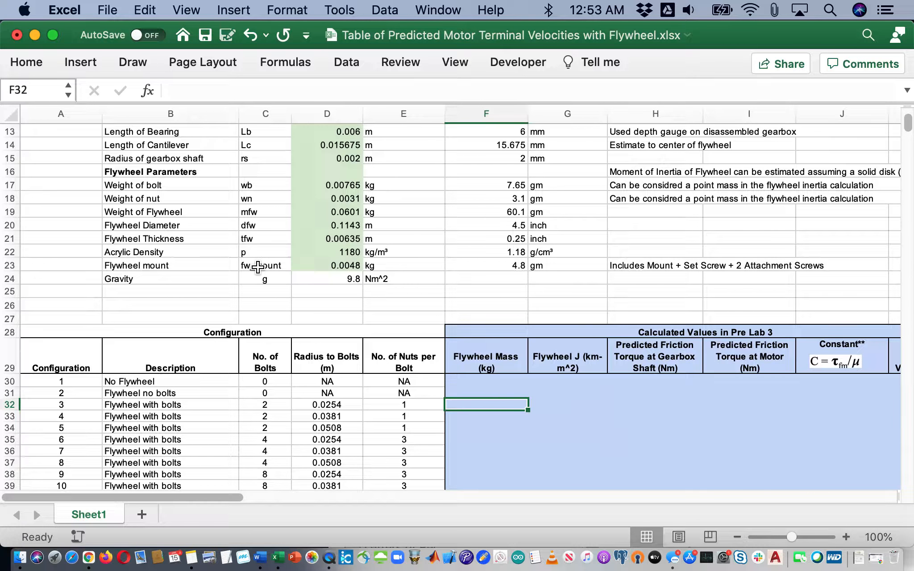
Enter =p*tfw*PI()*(dfw/2)^2 in F32, giving a flywheel mass of 0.076884373
type("=p")
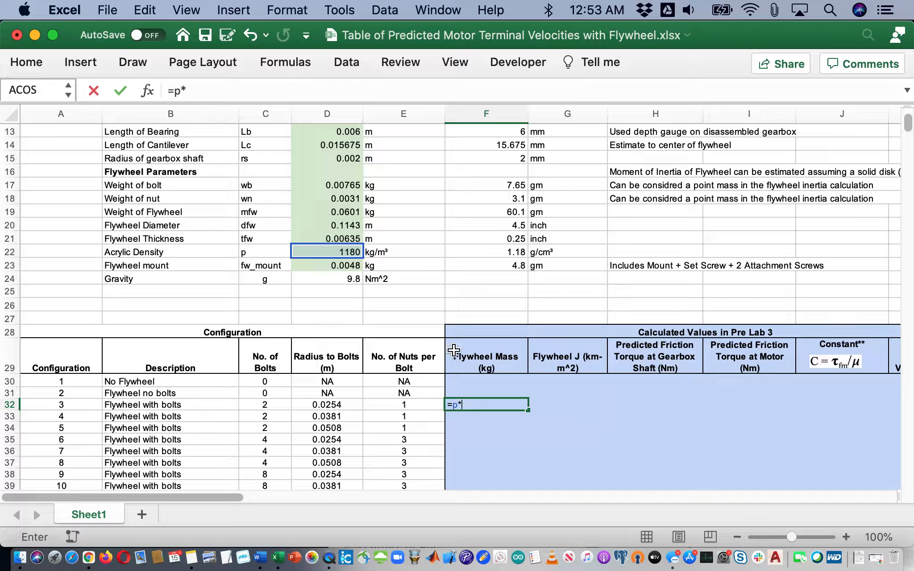
type("*t")
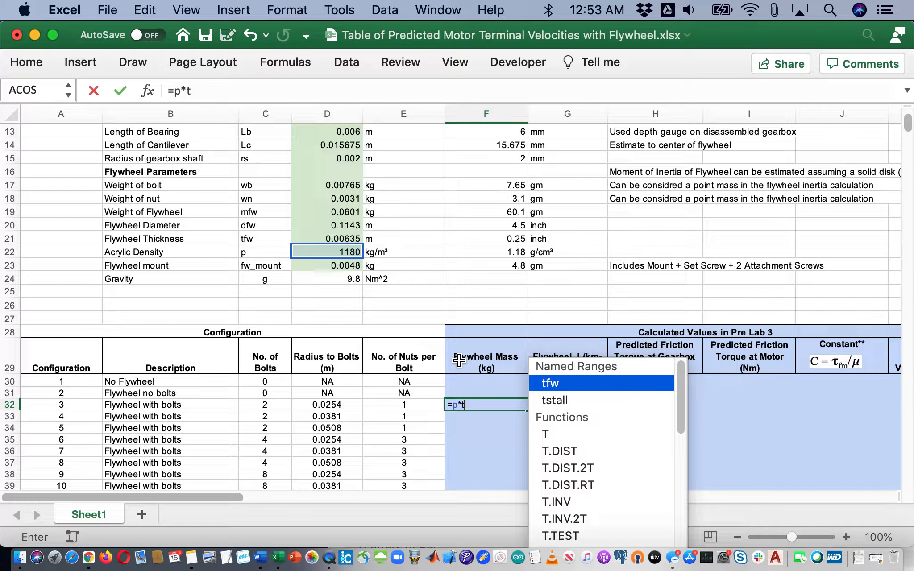
type("fw")
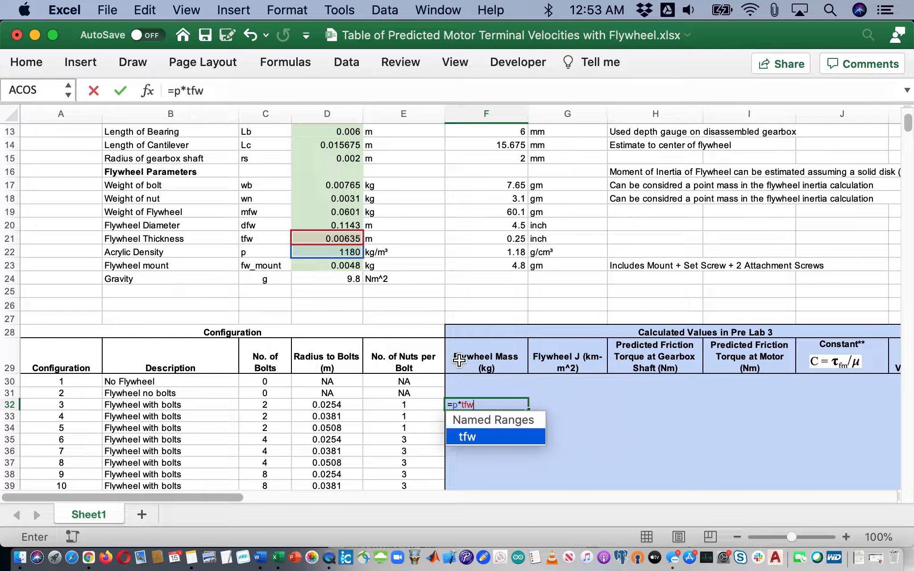
type("*pi()*(")
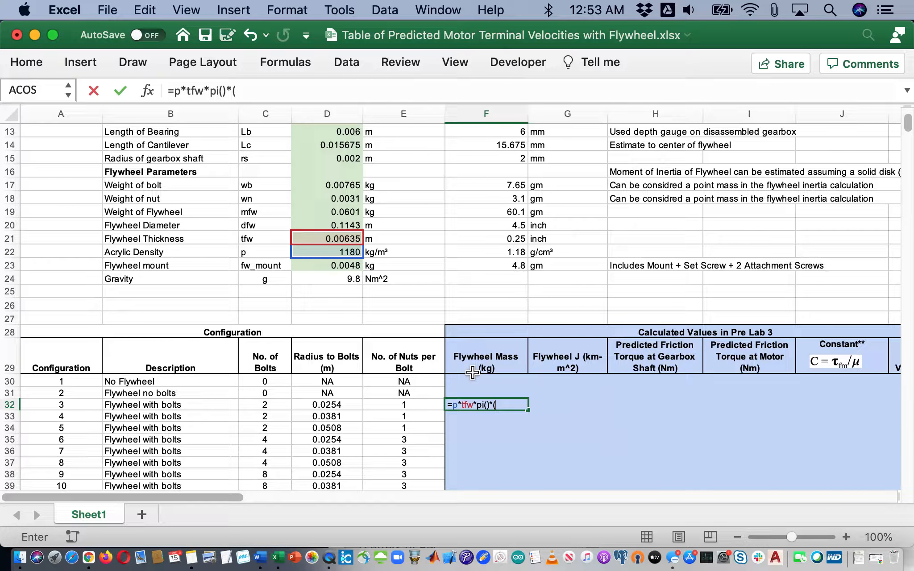
left_click(350, 225)
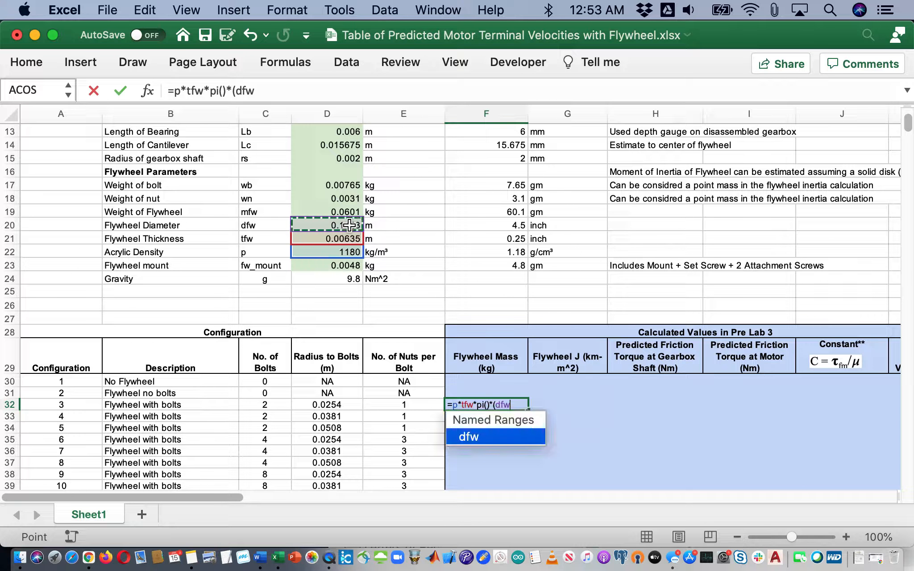
type("/2)^2")
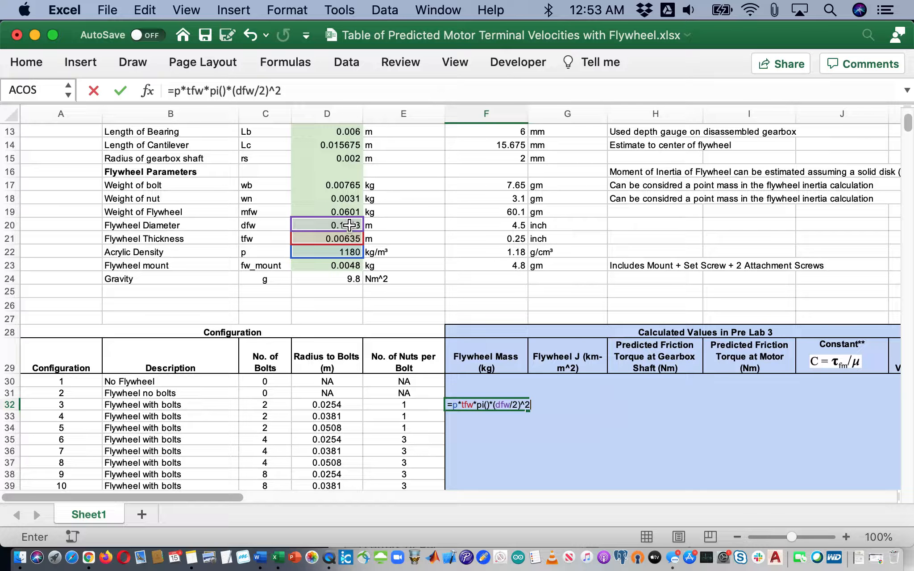
key("Return")
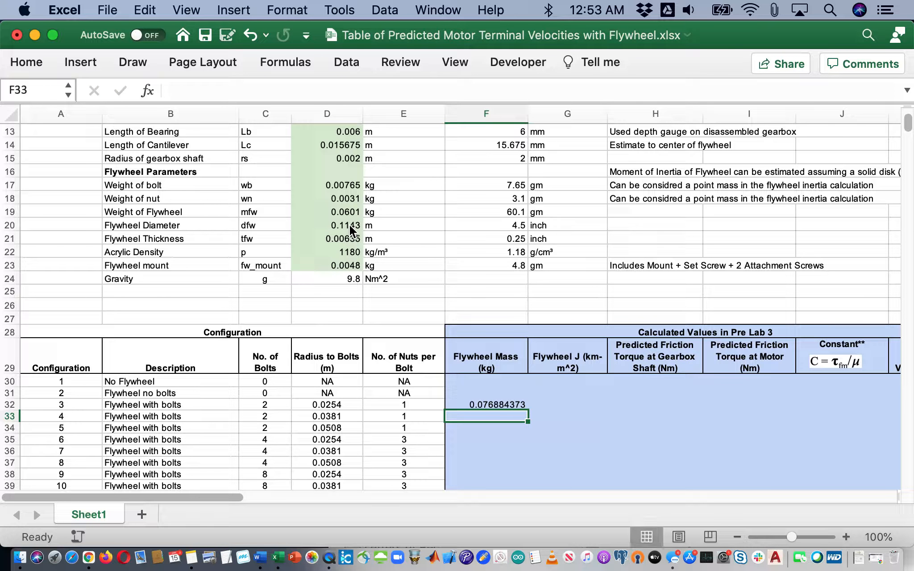
Copy the F32 disk-mass formula into F31 so both show 0.076884373
key("Up")
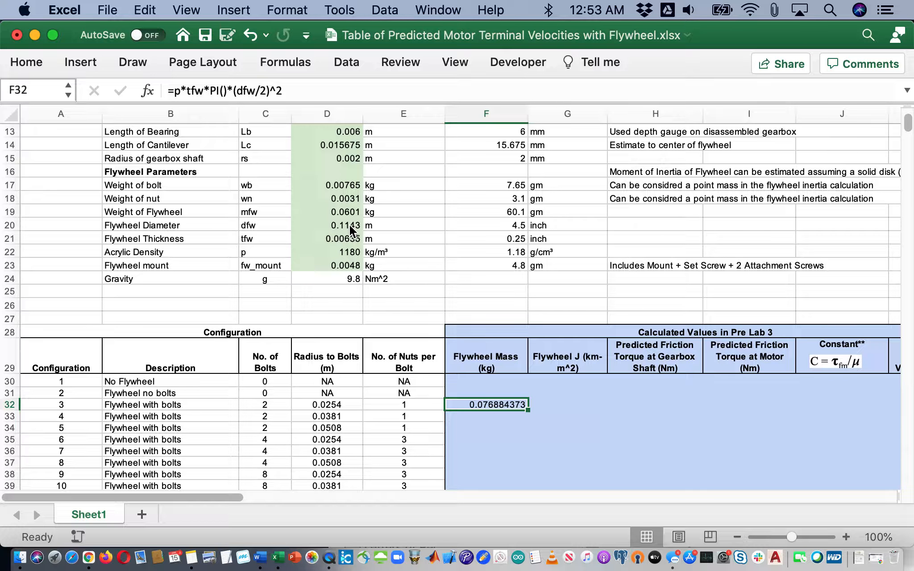
key("Left")
key("Left")
key("Left")
key("Left")
key("Left")
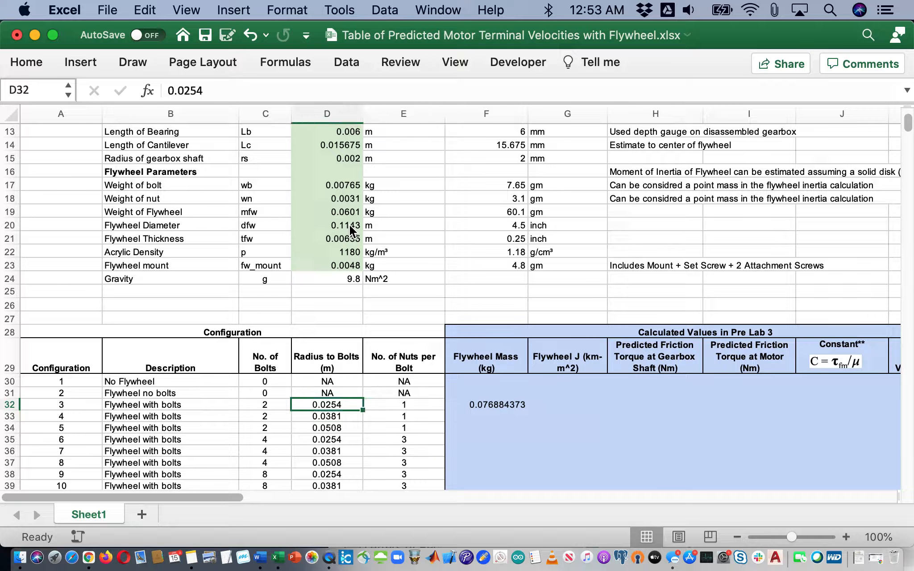
key("Right")
key("Right")
key("Right")
key("Right")
key("Right")
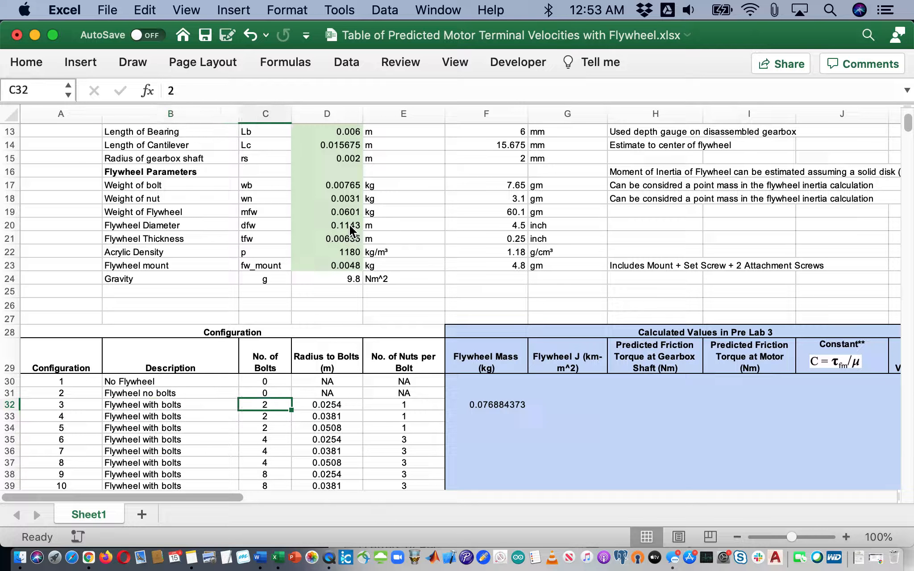
key("super+c")
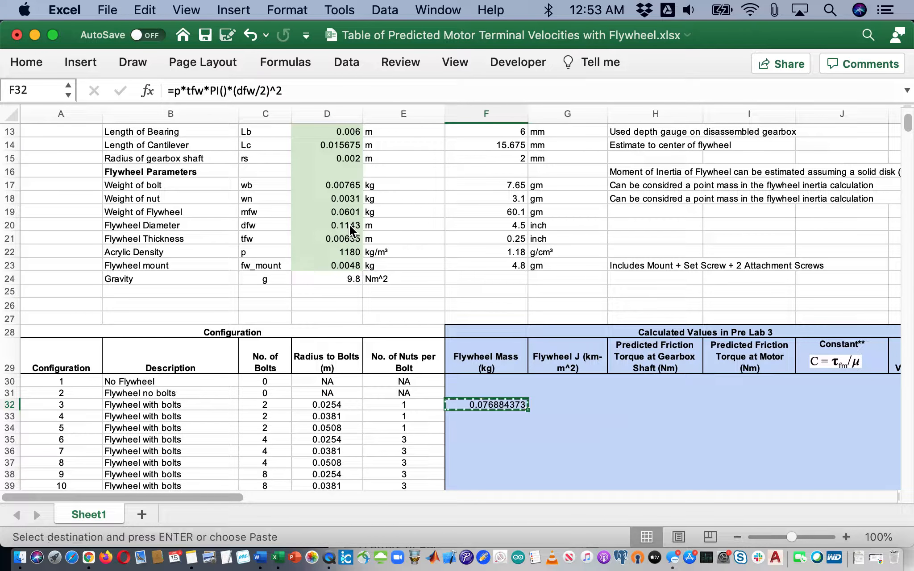
key("Up")
key("super+v")
key("Down")
key("Up")
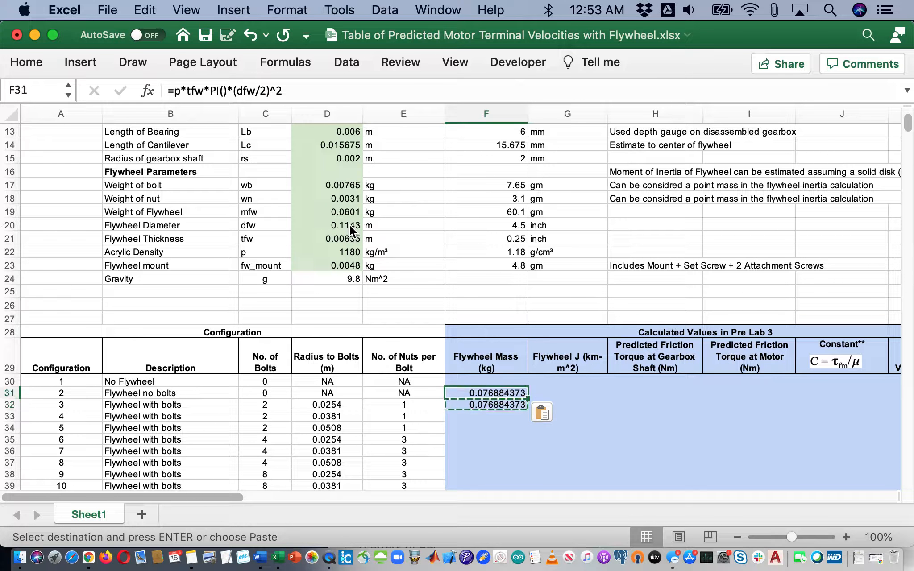
key("Down")
key("Up")
key("Down")
Start editing the F32 formula to add another term to it
key("Left")
key("Left")
key("Left")
key("Left")
key("Left")
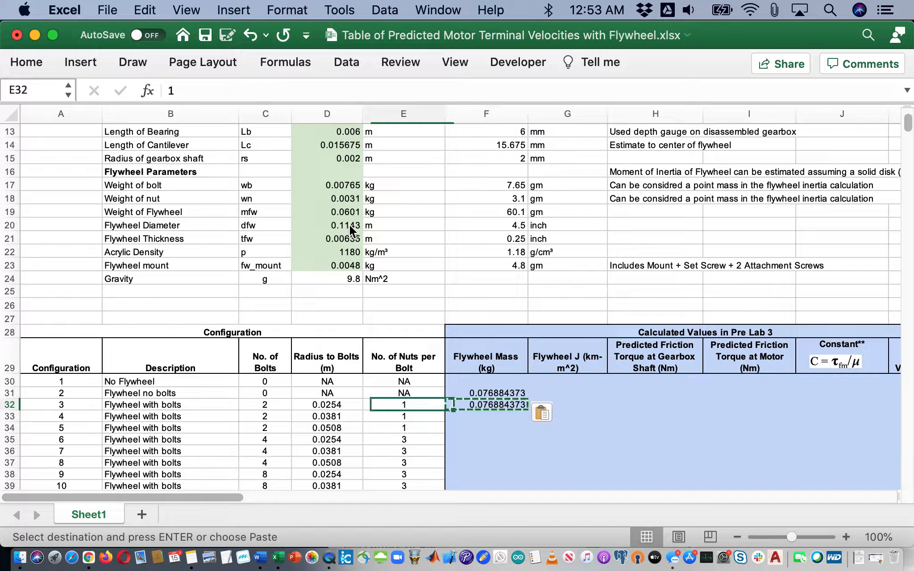
key("Right")
key("Right")
key("Right")
key("Right")
key("Right")
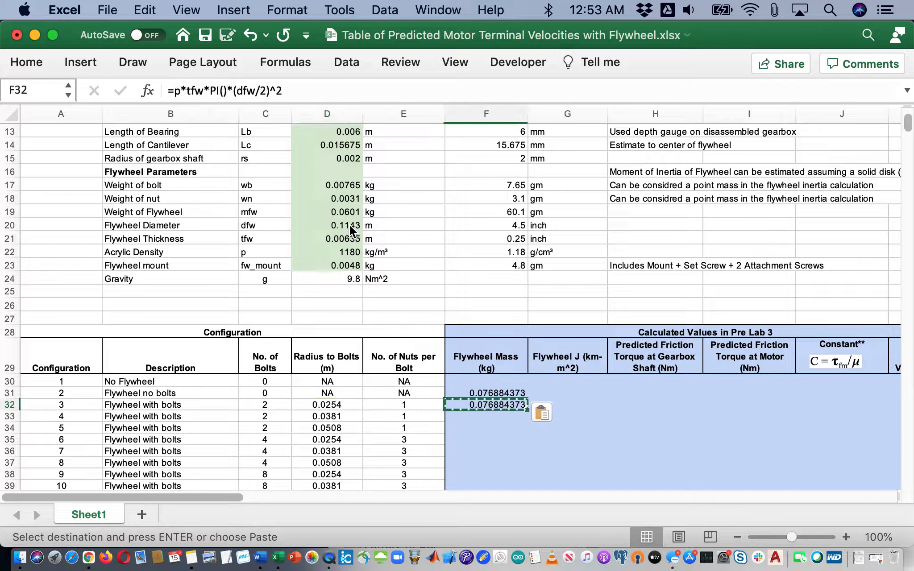
left_click(301, 90)
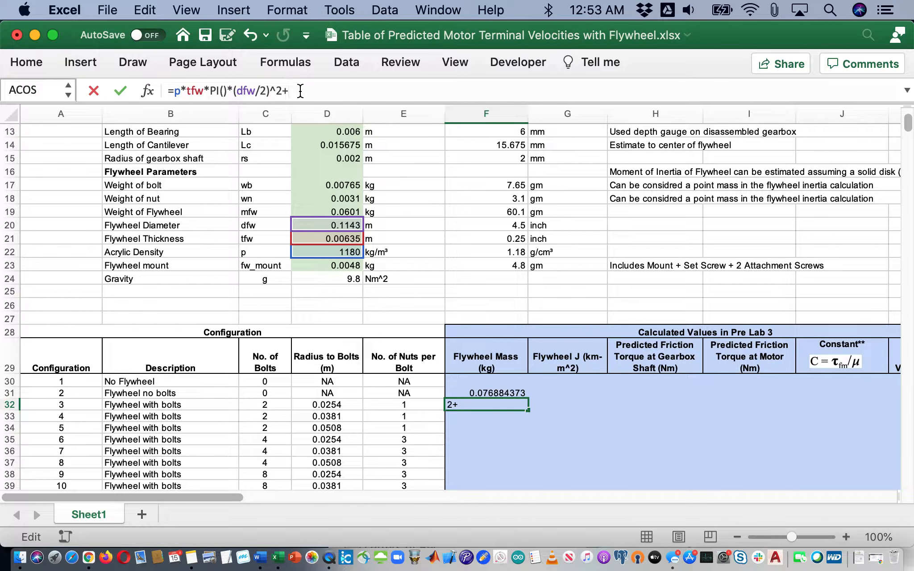
Complete F32 as =p*tfw*PI()*(dfw/2)^2+C32*(wb+E32*wn), giving 0.098384373
left_click(278, 405)
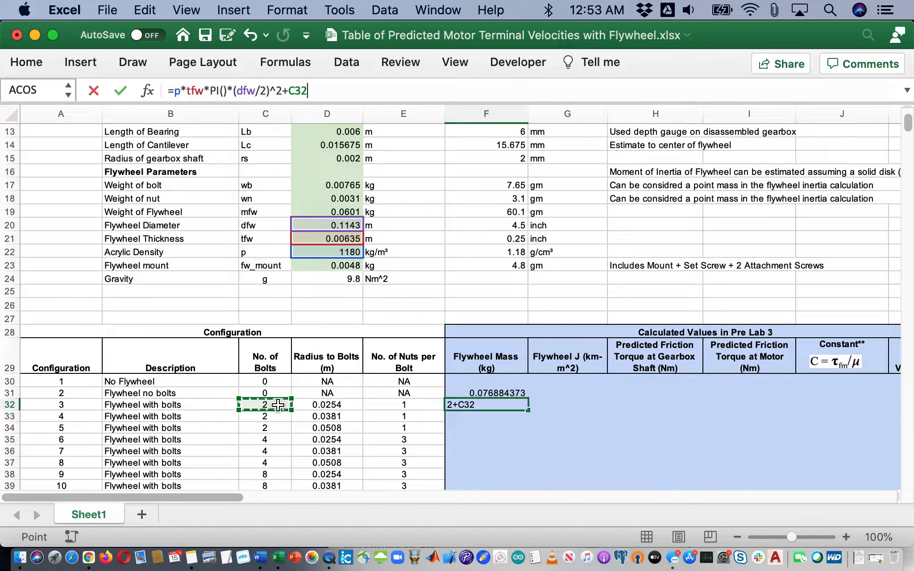
type("*")
left_click(347, 185)
type("+")
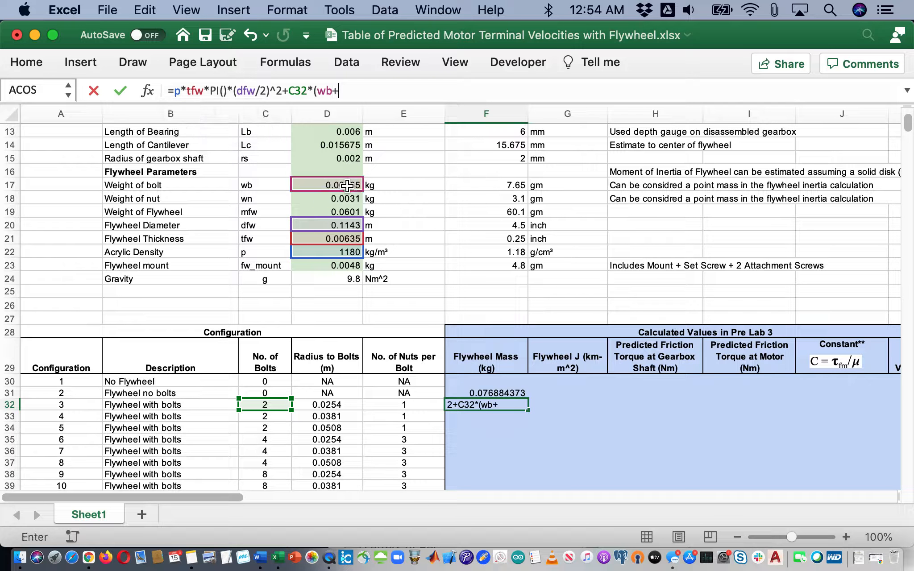
left_click(414, 404)
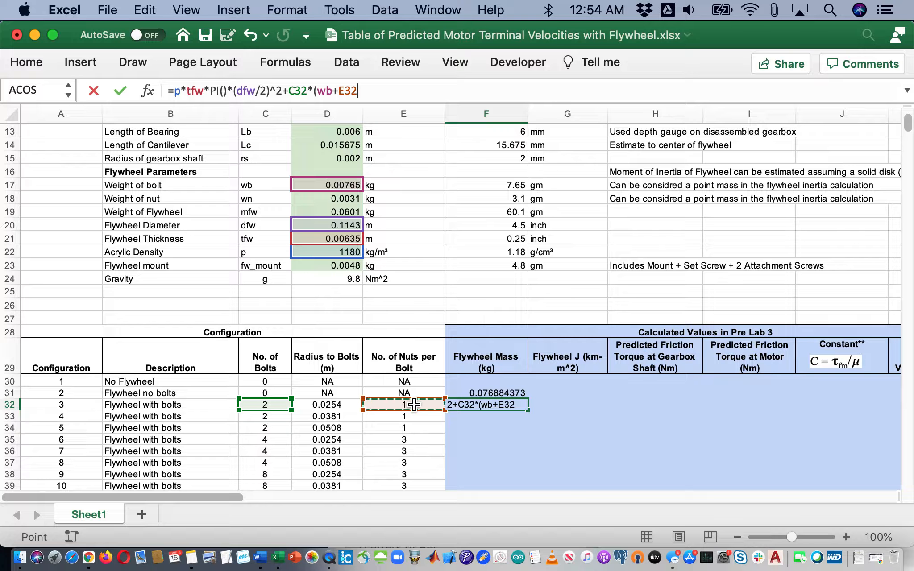
type("*")
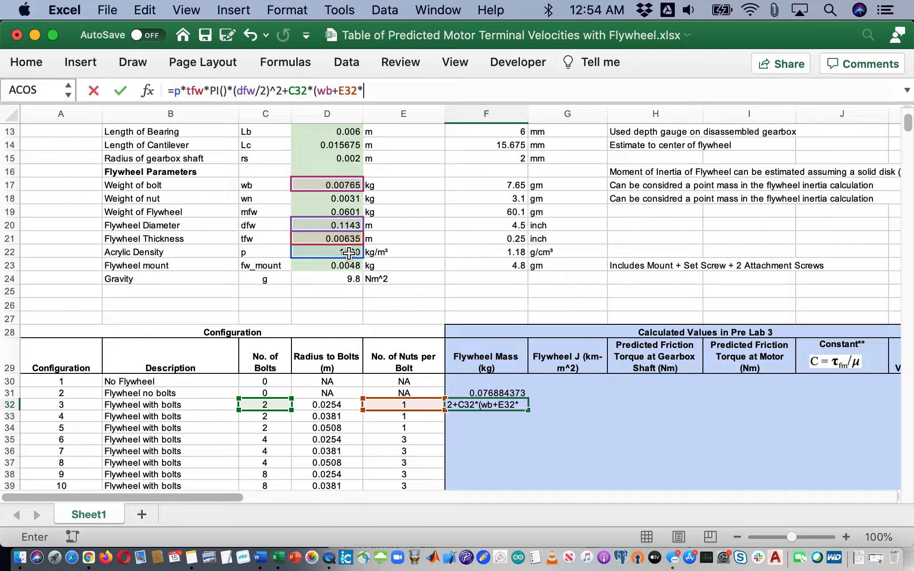
left_click(347, 200)
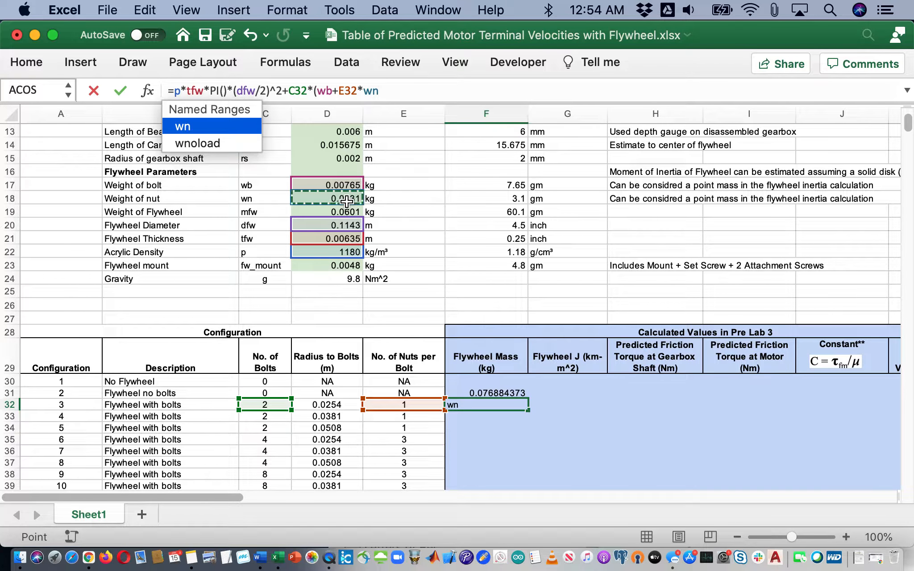
type(")")
key("Return")
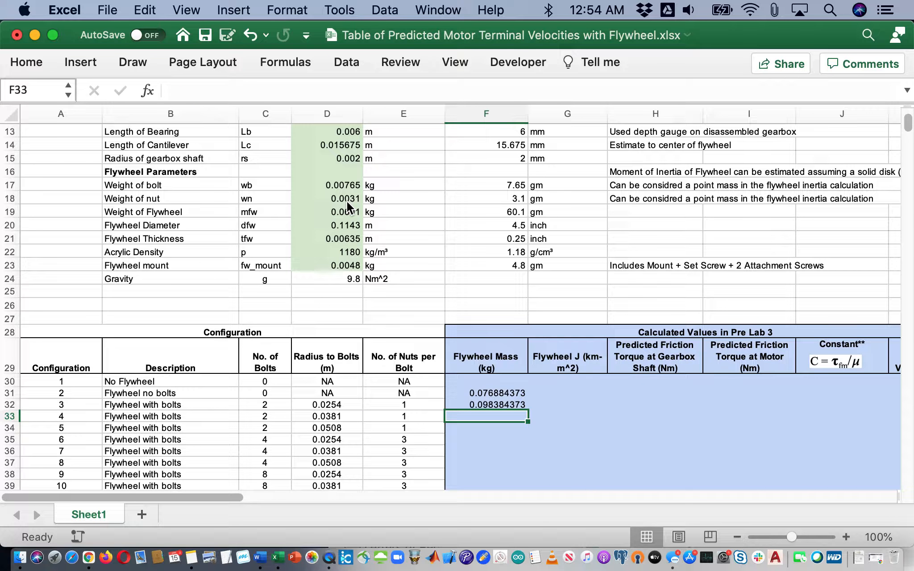
key("Up")
Copy the F32 formula down through F40 and check the pasted results
key("super+c")
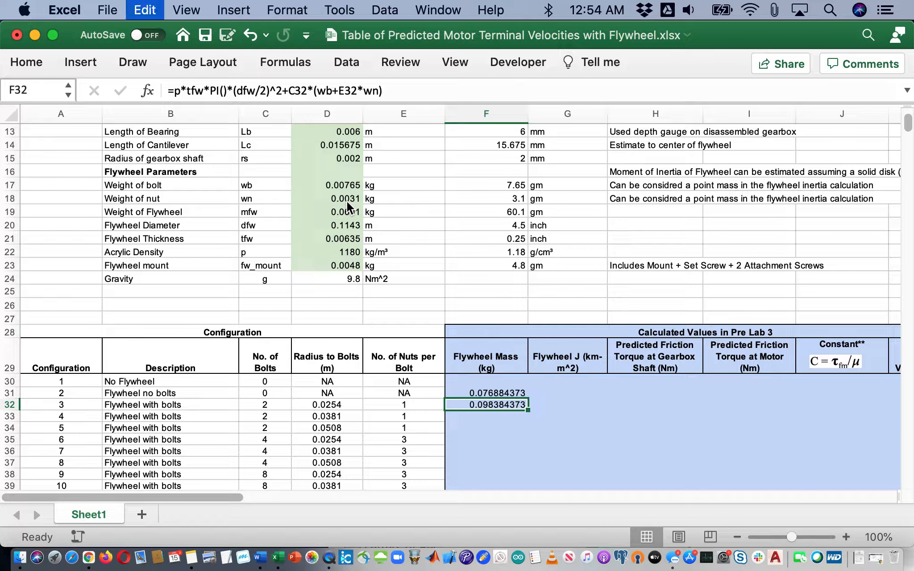
key("shift+Down")
key("shift+Down")
key("shift+Down")
key("shift+Down")
key("shift+Down")
key("shift+Down")
key("shift+Down")
key("shift+Down")
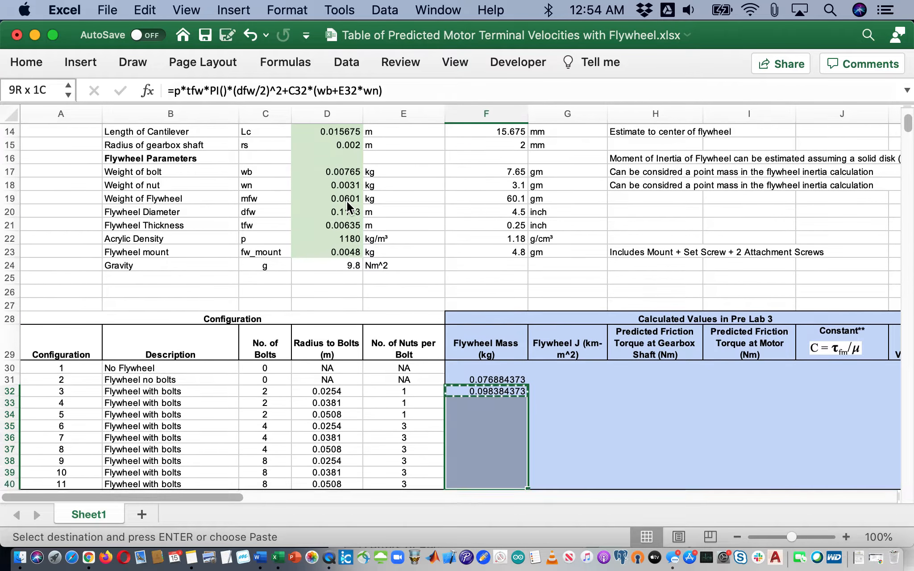
key("super+v")
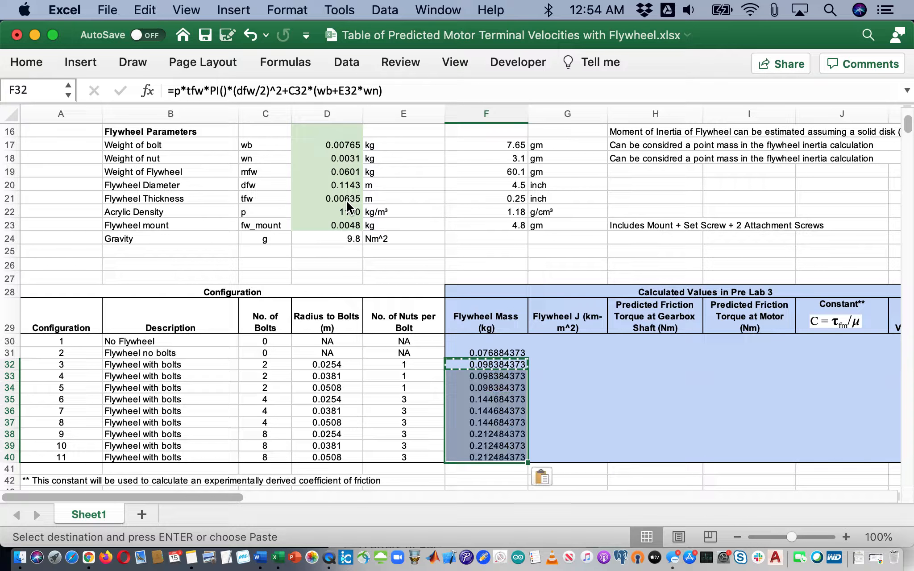
key("Down")
key("Down")
key("Down")
key("Down")
key("Down")
key("Down")
key("Down")
key("Down")
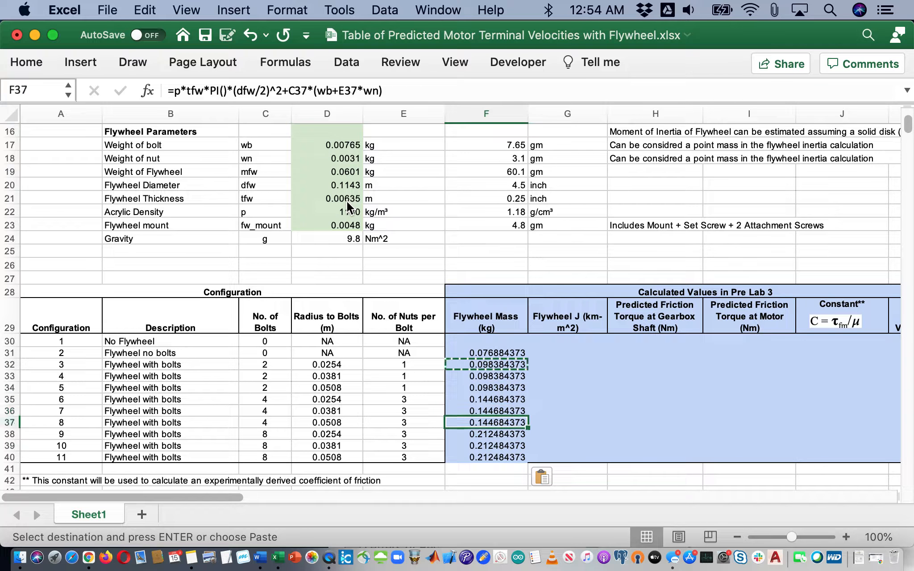
key("Up")
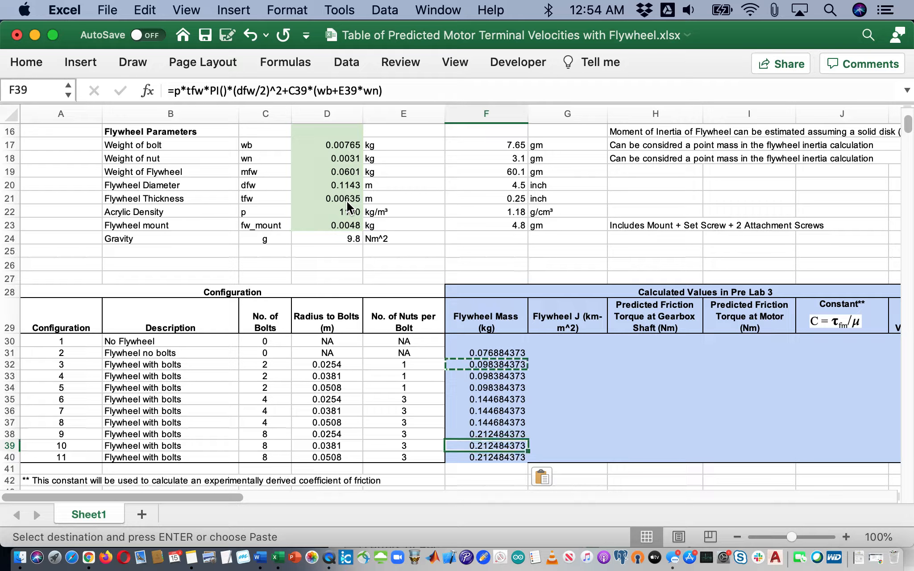
key("Down")
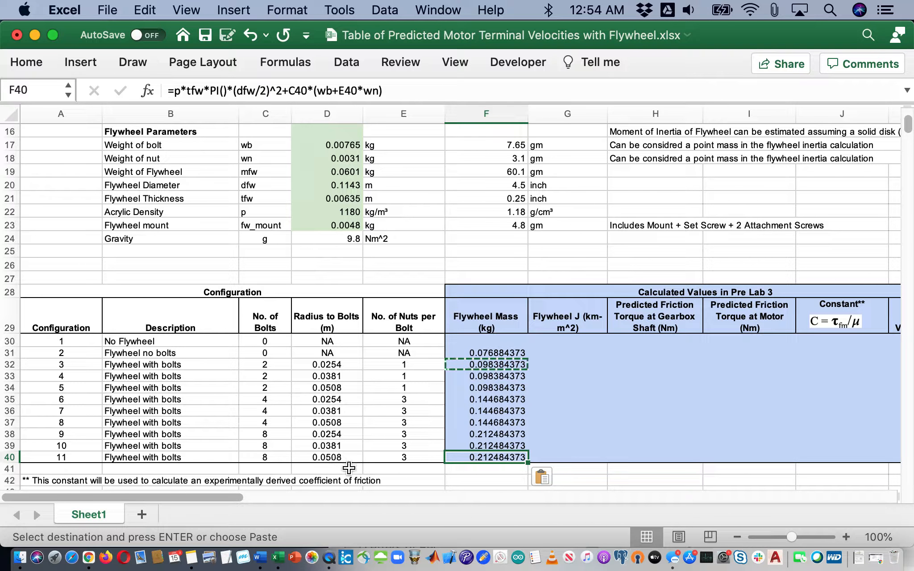
Take a screenshot of F34's formula as shown in the formula bar
key("Up")
key("Up")
key("Up")
key("Up")
key("Up")
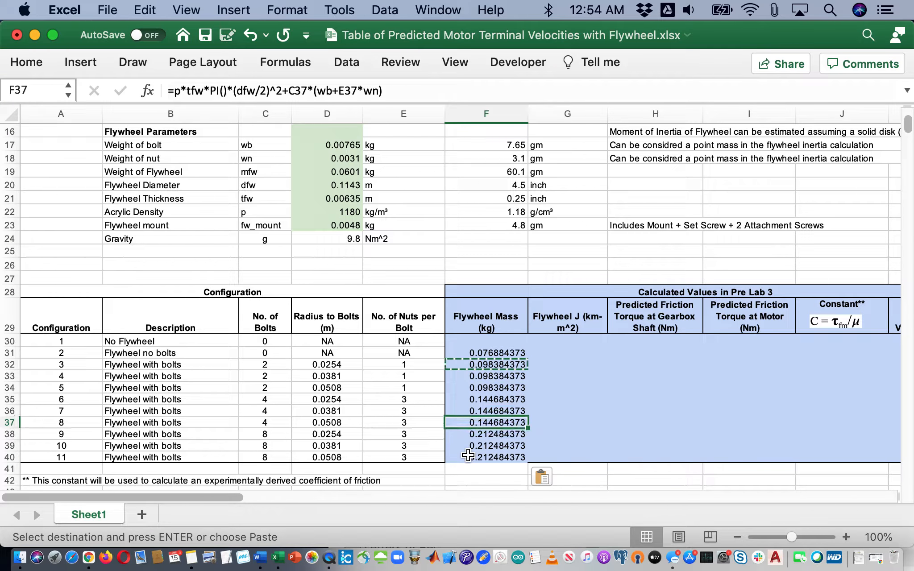
key("Up")
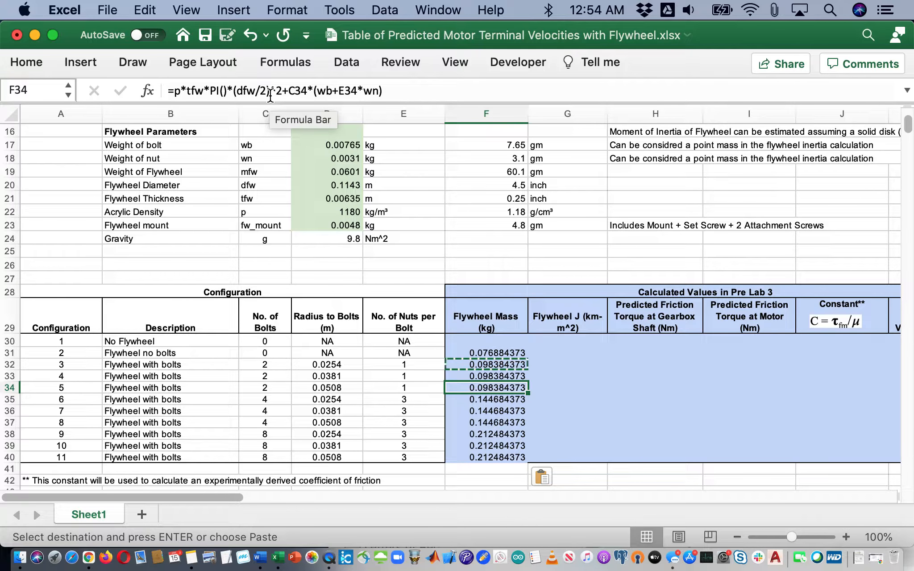
key("super+shift+4")
left_click_drag(161, 79, 393, 101)
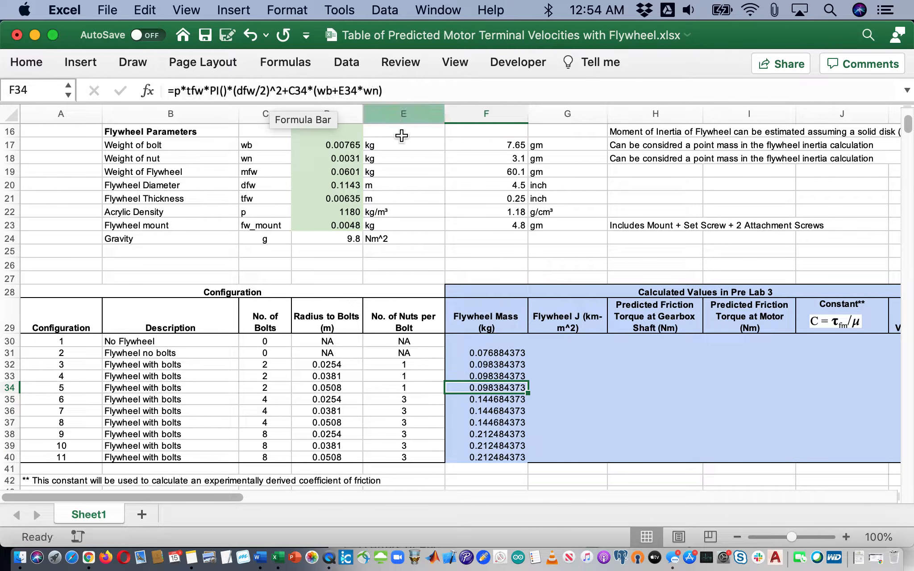
Replace the old equation picture with the F34 formula screenshot beside the handwritten equation
scroll(461, 235, "down", 6)
left_click(681, 362)
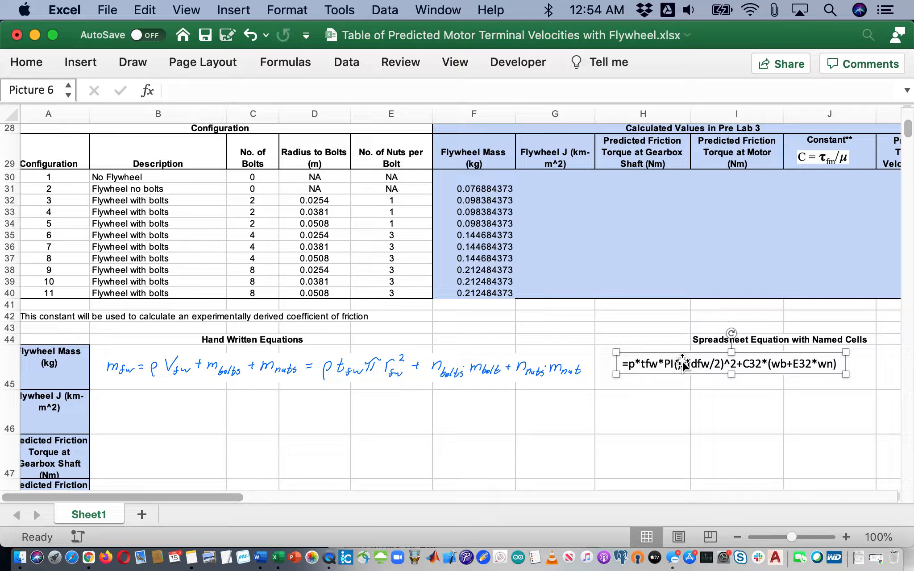
key("BackSpace")
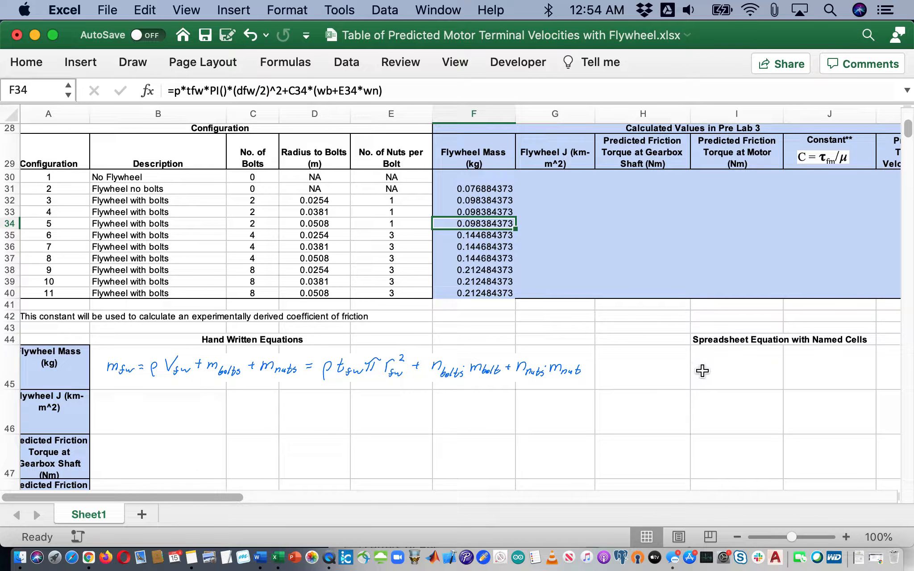
key("super+v")
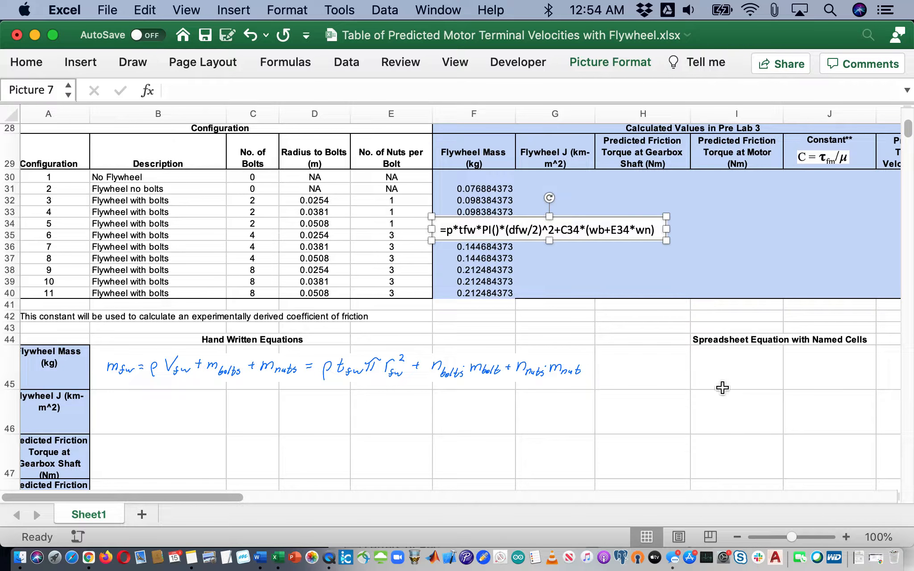
left_click_drag(606, 231, 794, 370)
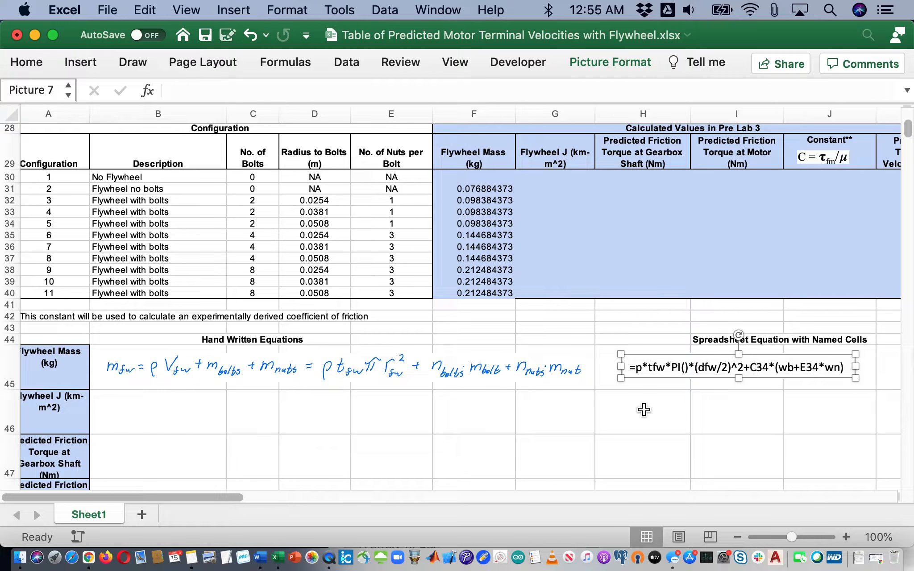
Switch the sheet to show formulas in column F instead of values
scroll(569, 410, "up", 1)
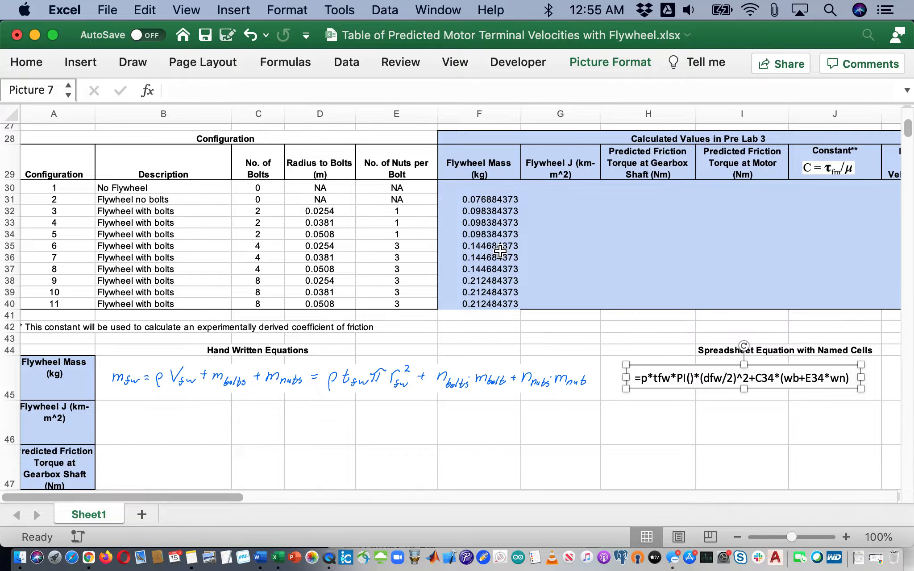
key("ctrl+grave")
scroll(616, 253, "right", 5)
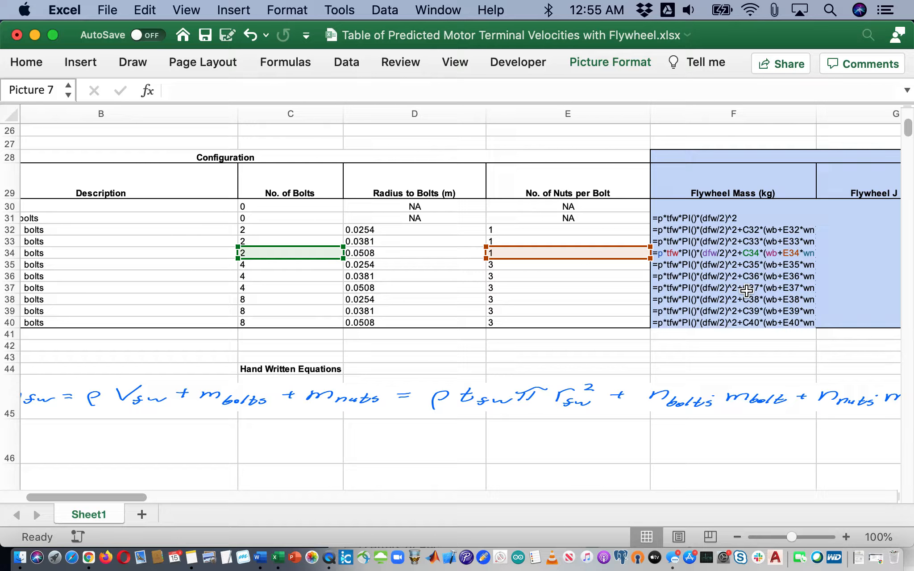
Turn Show Formulas off with Ctrl+` and return to the parameter table
key("ctrl+grave")
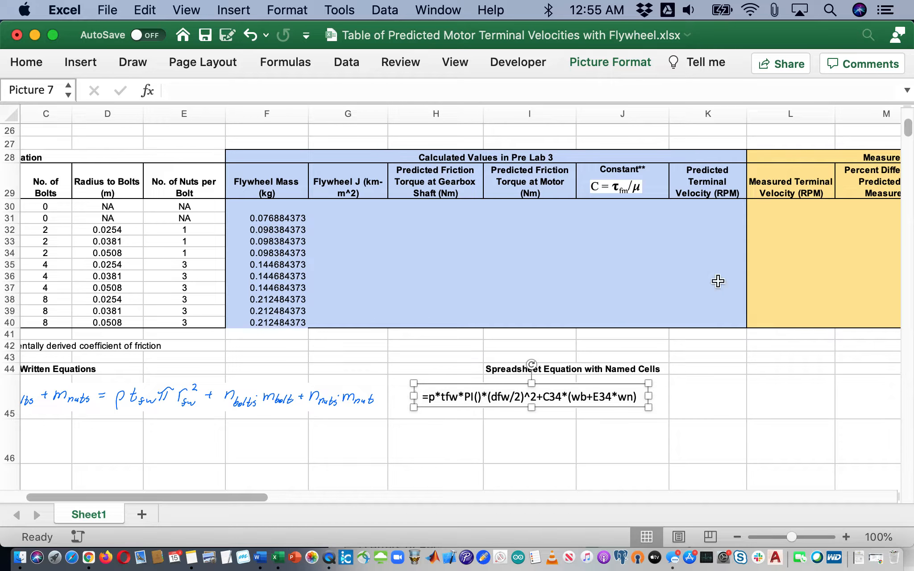
scroll(605, 251, "up", 10)
scroll(605, 251, "left", 1)
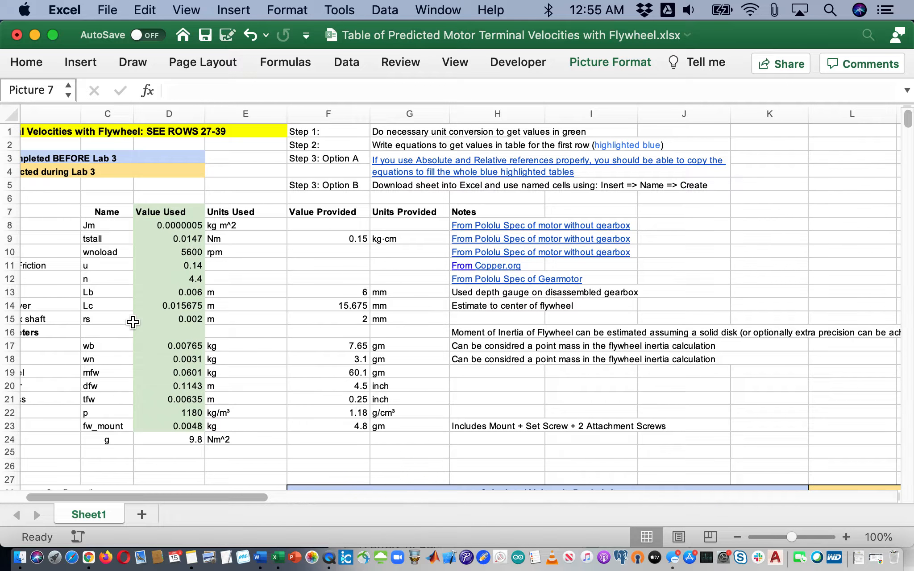
scroll(133, 323, "left", 5)
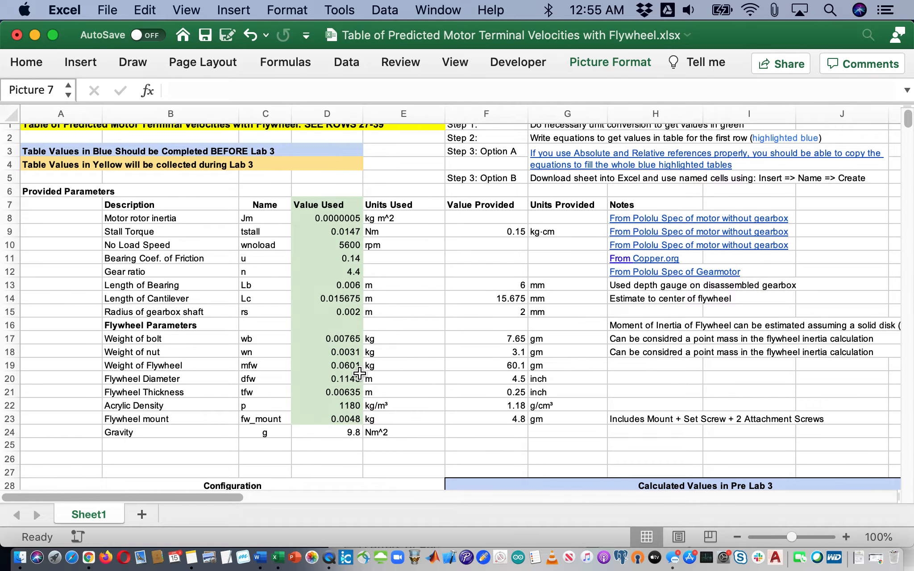
scroll(360, 373, "down", 10)
scroll(359, 373, "right", 2)
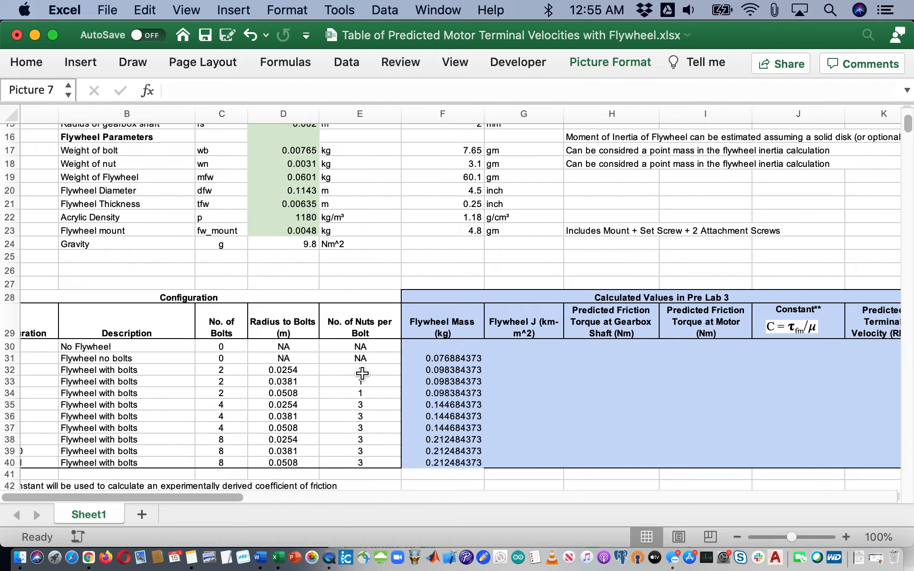
left_click(449, 360)
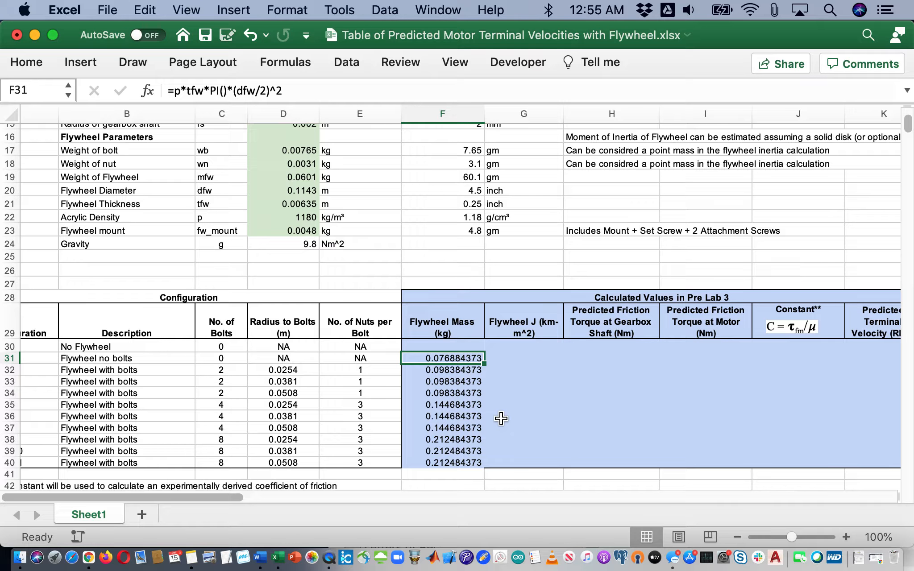
left_click(475, 205)
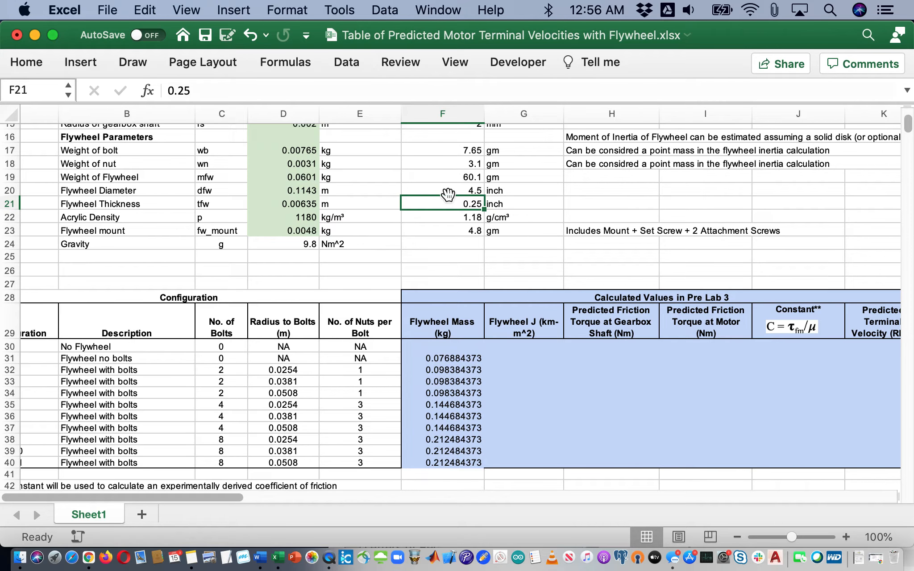
scroll(448, 194, "up", 5)
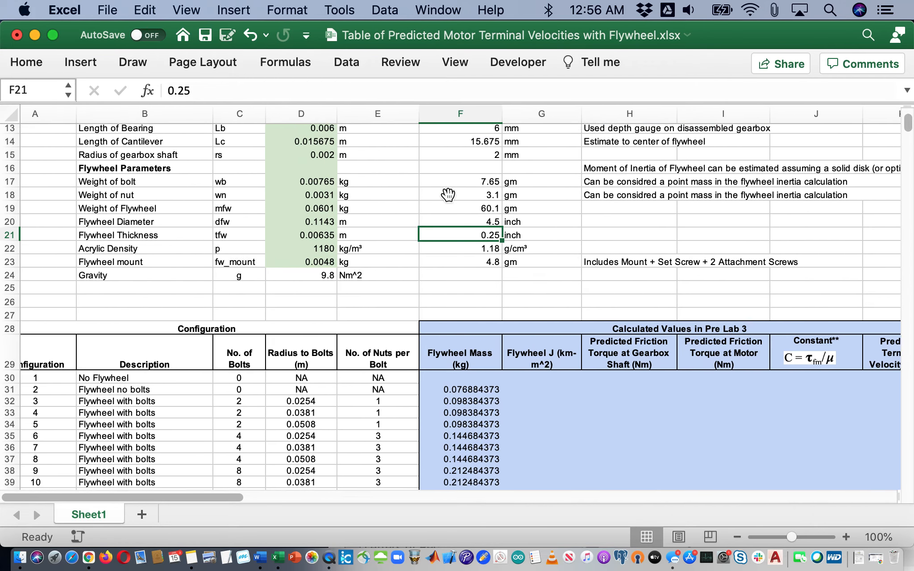
scroll(448, 195, "down", 7)
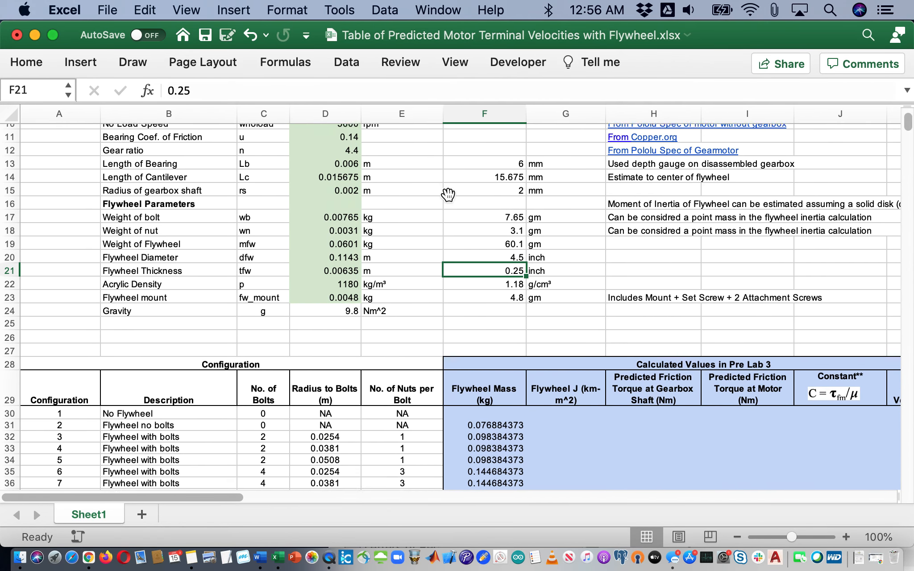